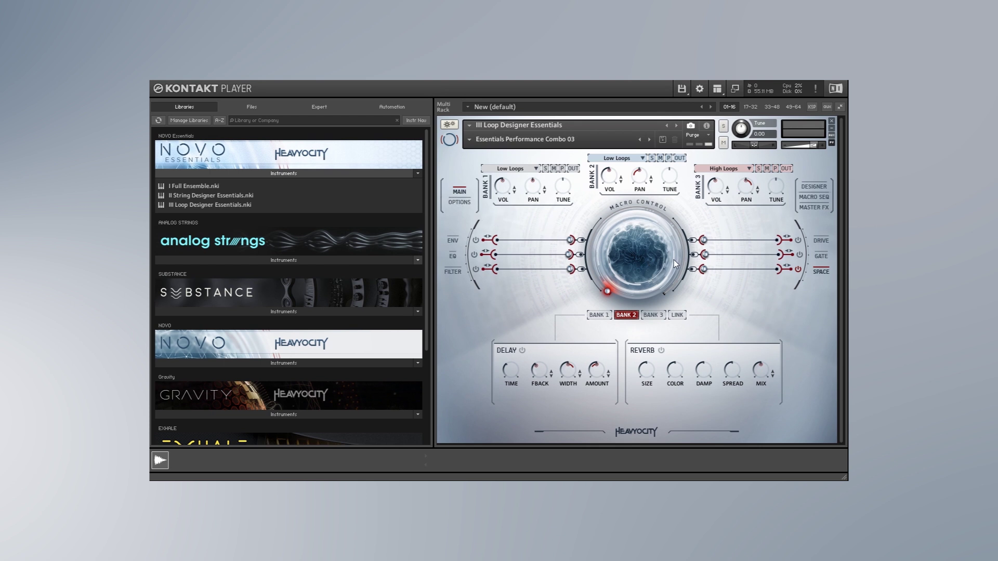
# Step: Sweep the central Macro Control knob up, back down, then slightly up while listening to the effects morph
pyautogui.moveTo(673, 260); pyautogui.dragTo(651, 204)
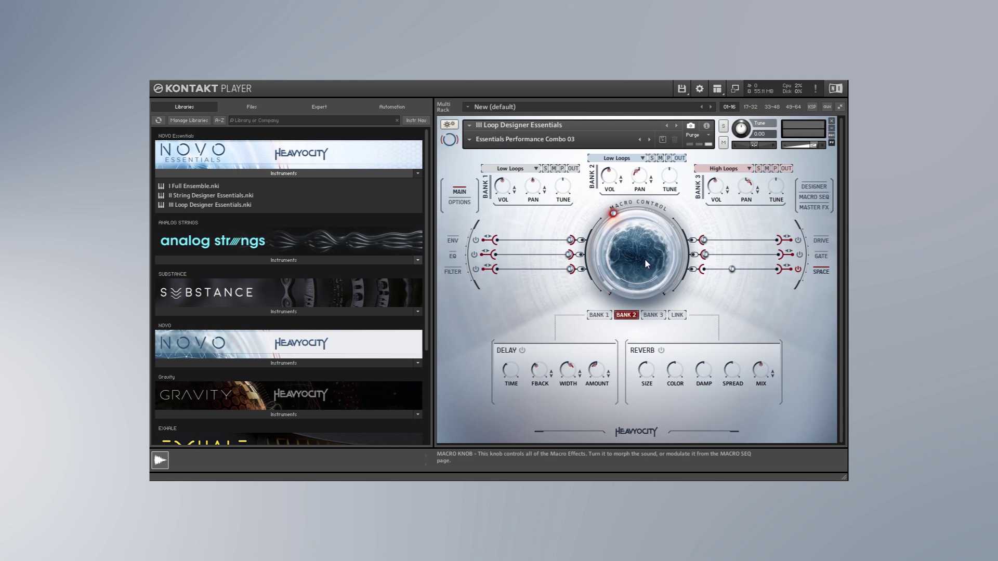
pyautogui.moveTo(643, 260); pyautogui.dragTo(644, 232)
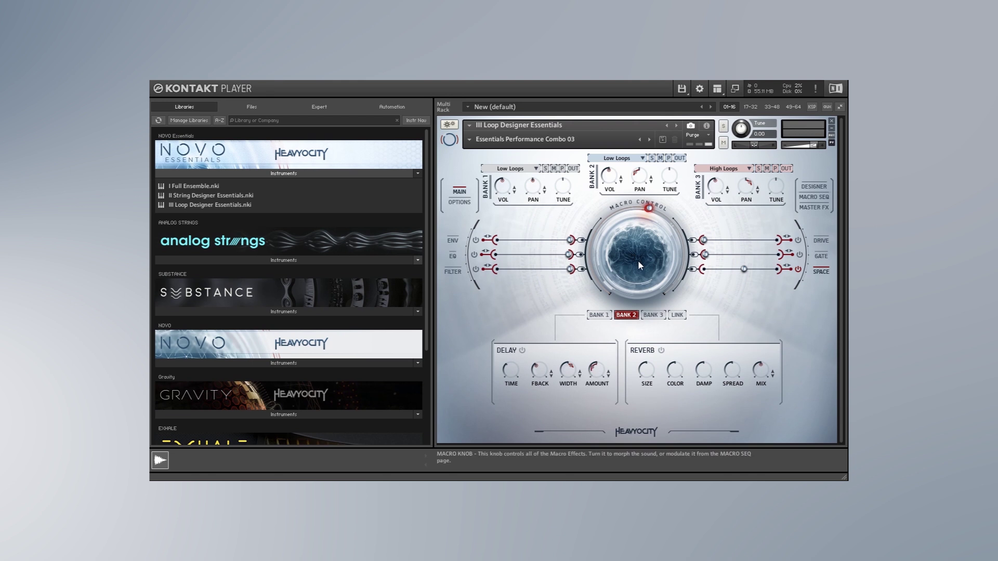
pyautogui.moveTo(637, 260); pyautogui.dragTo(626, 319)
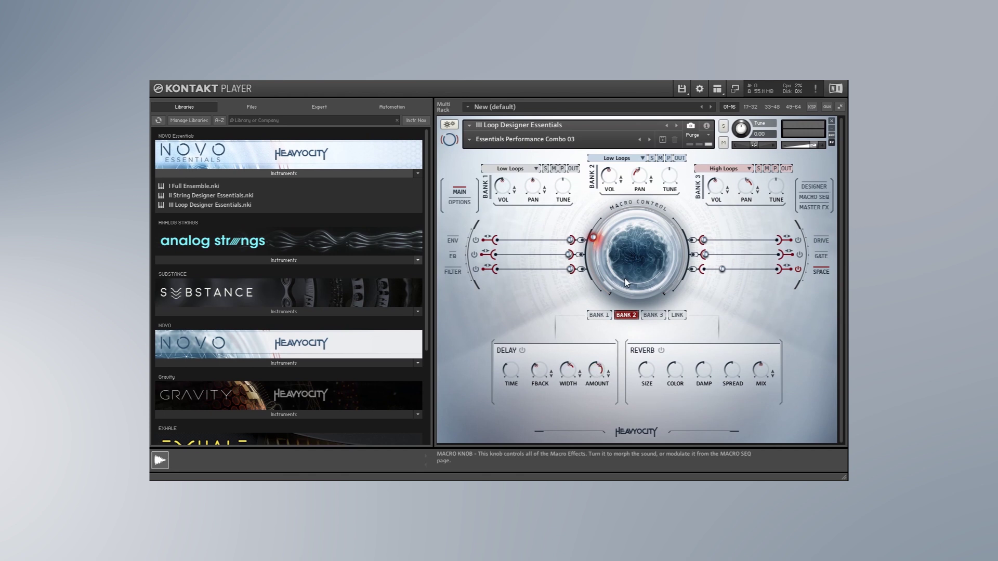
pyautogui.moveTo(624, 279)
pyautogui.mouseDown()
pyautogui.moveTo(634, 249)
pyautogui.moveTo(621, 293)
pyautogui.mouseUp()
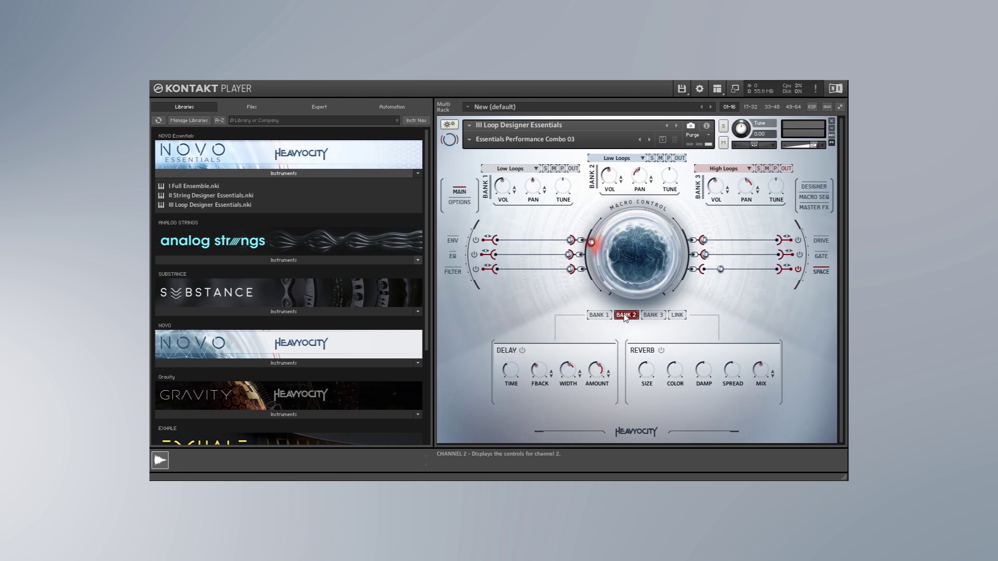
# Step: View the effect settings for Banks 1, 2 and 3, sweeping the macro to hear Bank 3
pyautogui.click(607, 316)
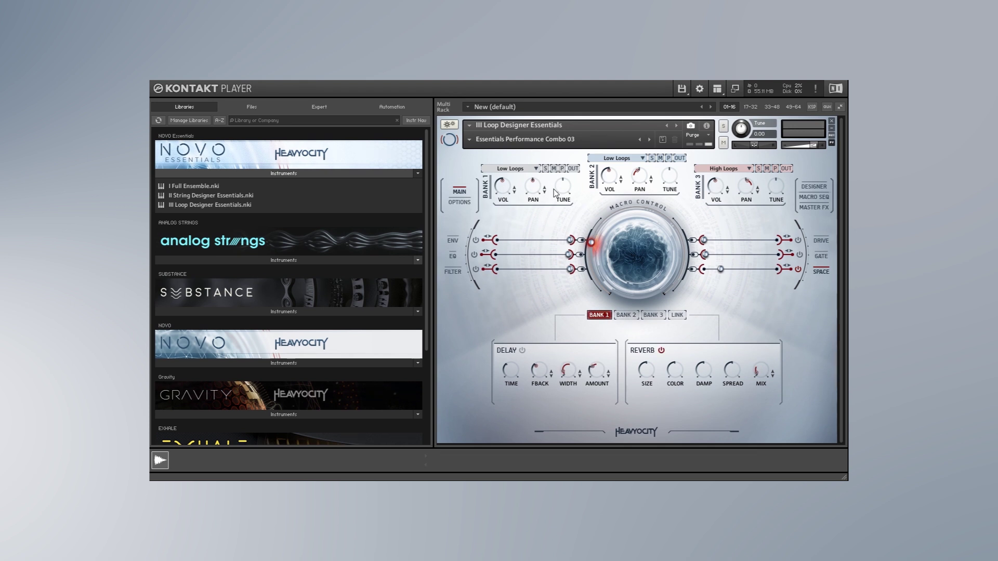
pyautogui.click(625, 316)
pyautogui.click(652, 317)
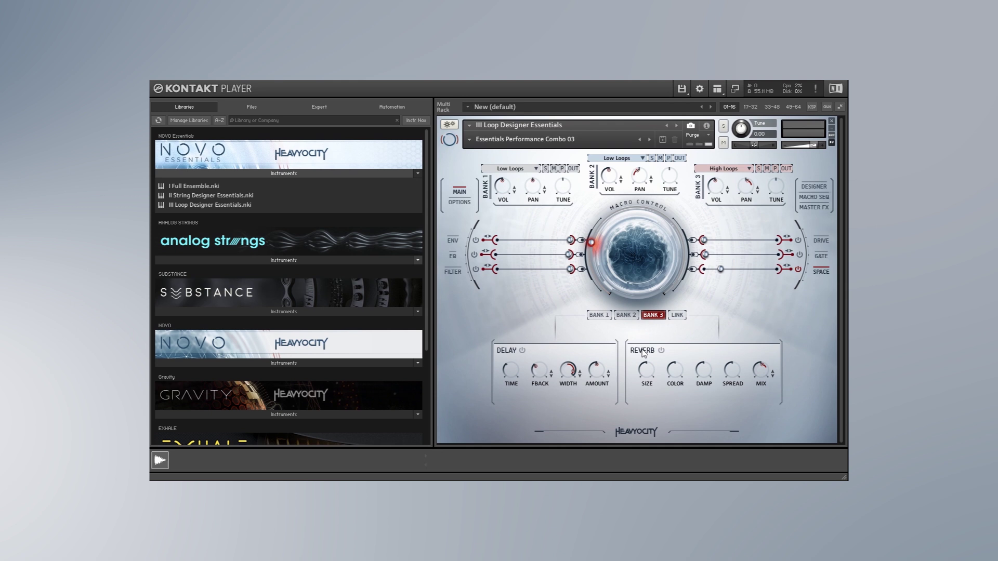
pyautogui.moveTo(627, 275); pyautogui.dragTo(644, 223)
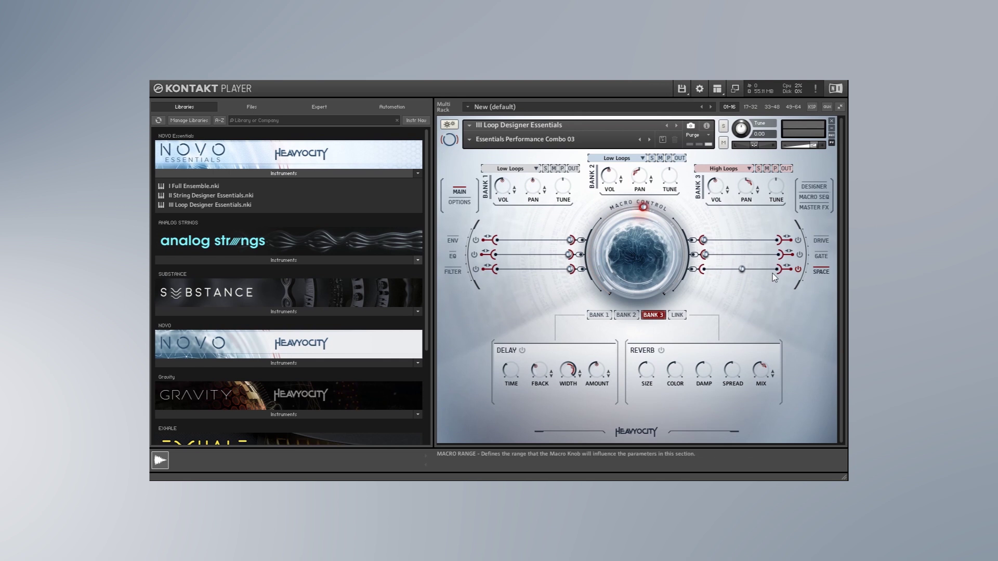
# Step: Widen and invert the SPACE macro range, link all three banks, and keep Low Loops
pyautogui.moveTo(745, 273)
pyautogui.mouseDown()
pyautogui.moveTo(738, 275)
pyautogui.moveTo(765, 274)
pyautogui.mouseUp()
pyautogui.click(692, 269)
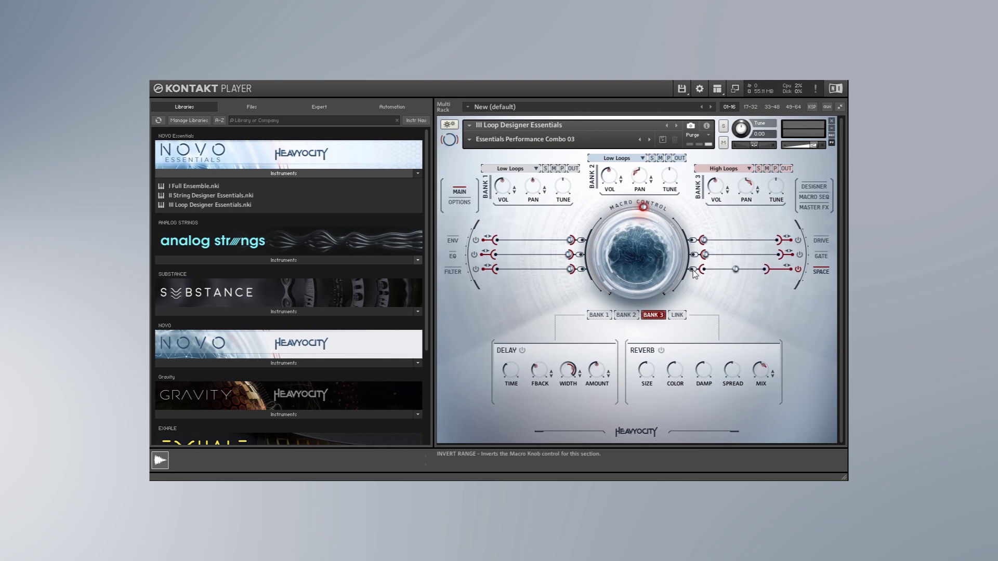
pyautogui.moveTo(765, 270)
pyautogui.mouseDown()
pyautogui.moveTo(751, 270)
pyautogui.moveTo(773, 271)
pyautogui.mouseUp()
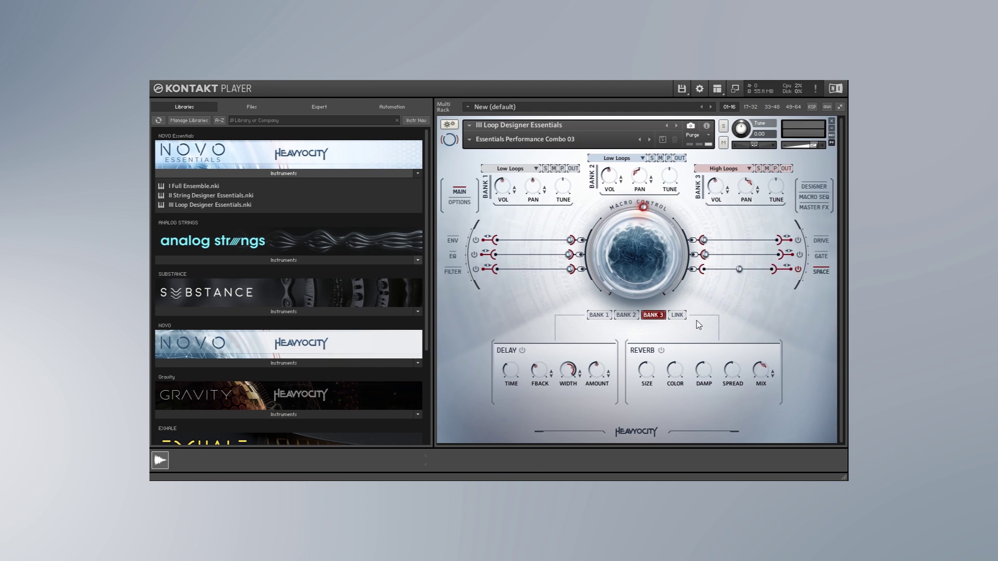
pyautogui.click(677, 316)
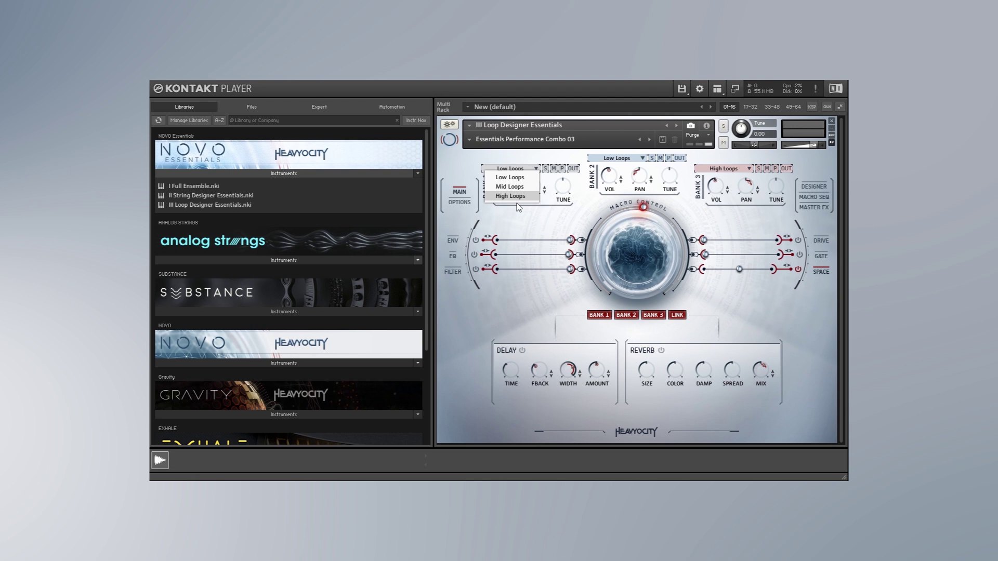
pyautogui.click(521, 224)
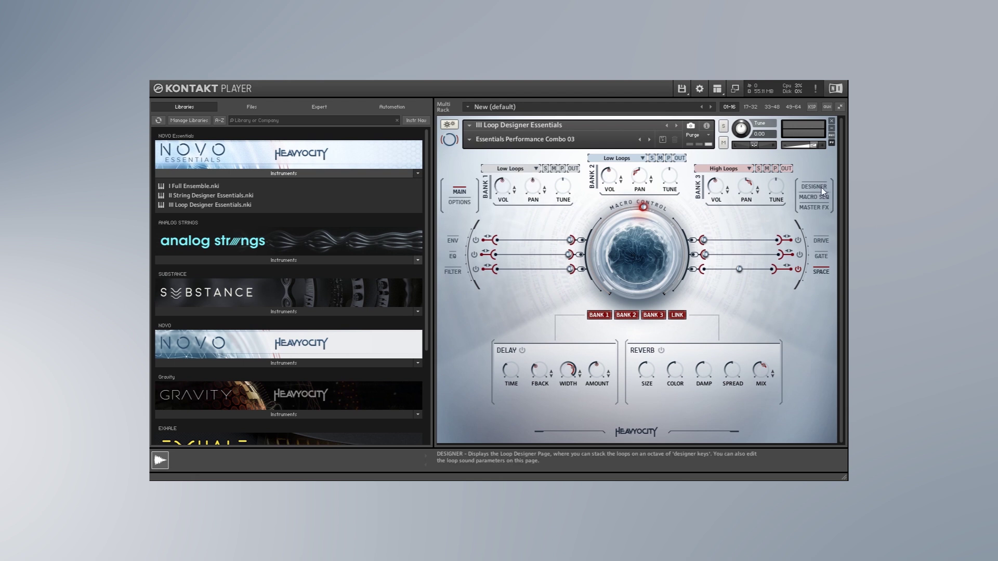
# Step: Show the Loop Designer page and reopen Kontakt from the OS_90_Em_Flourish Piano track's device view
pyautogui.click(814, 186)
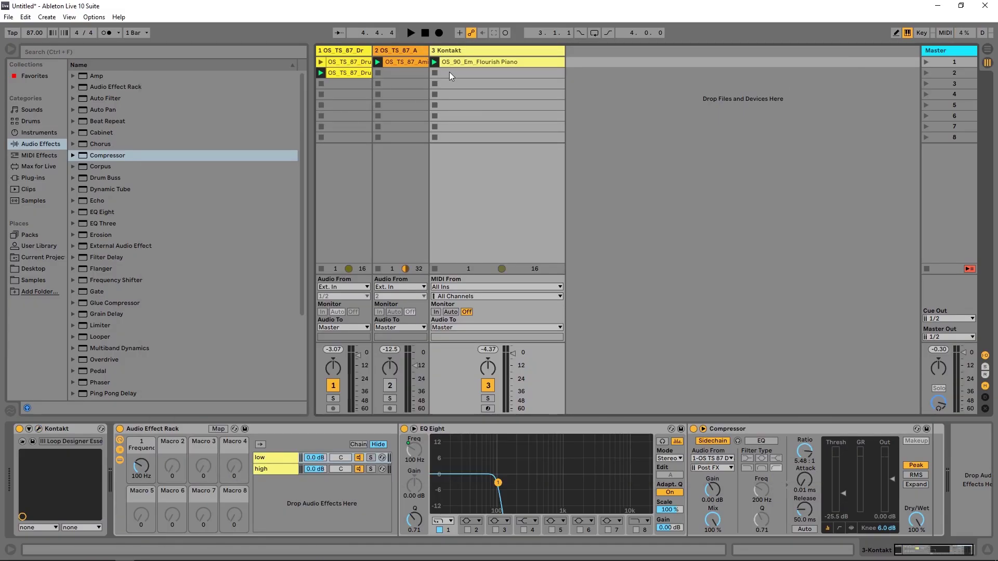
pyautogui.doubleClick(454, 64)
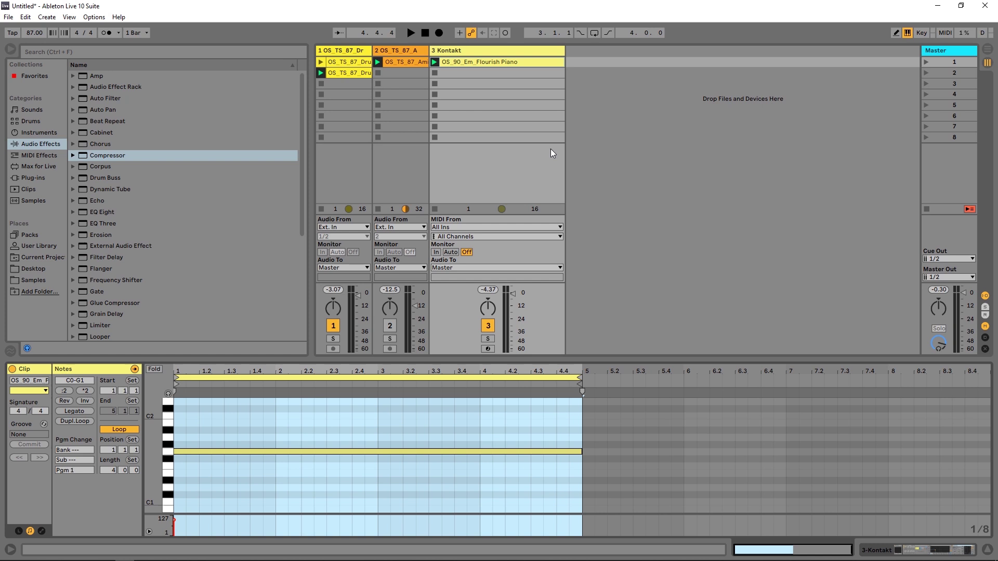
pyautogui.hotkey('shift', 'Tab')
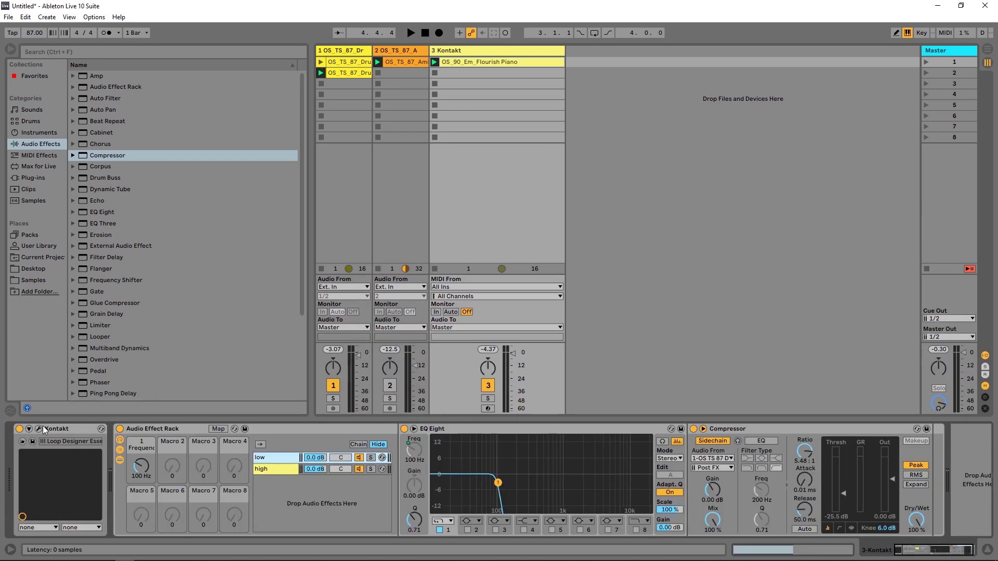
pyautogui.click(41, 428)
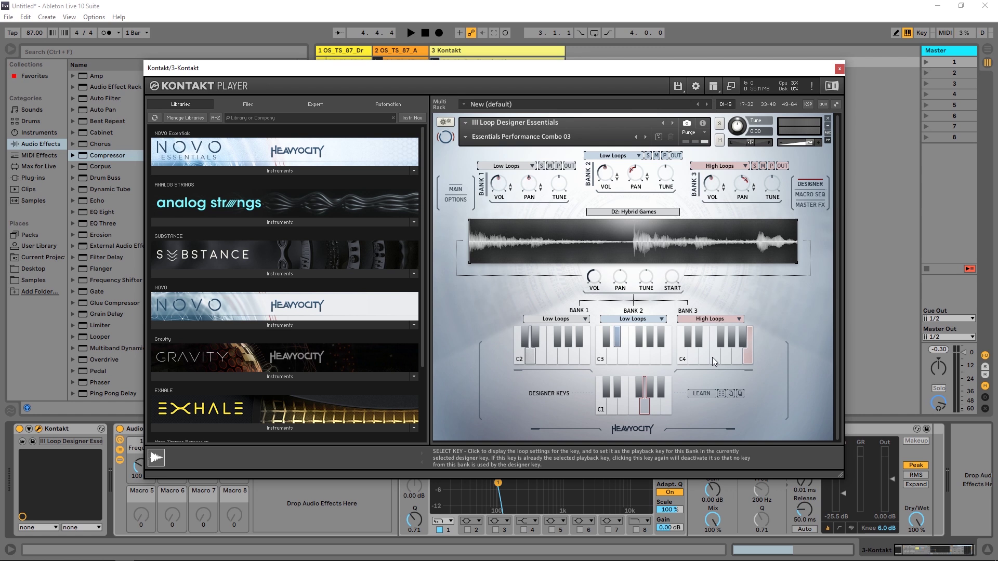
# Step: Audition different loop keys in Banks 2 and 3 during playback, including F3: It's Lurking
pyautogui.press('space')
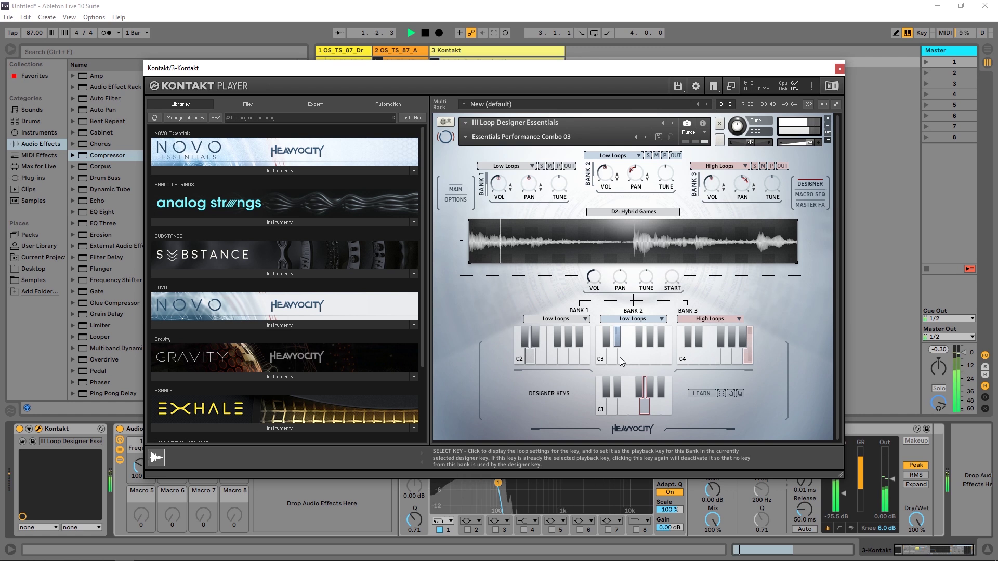
pyautogui.click(599, 356)
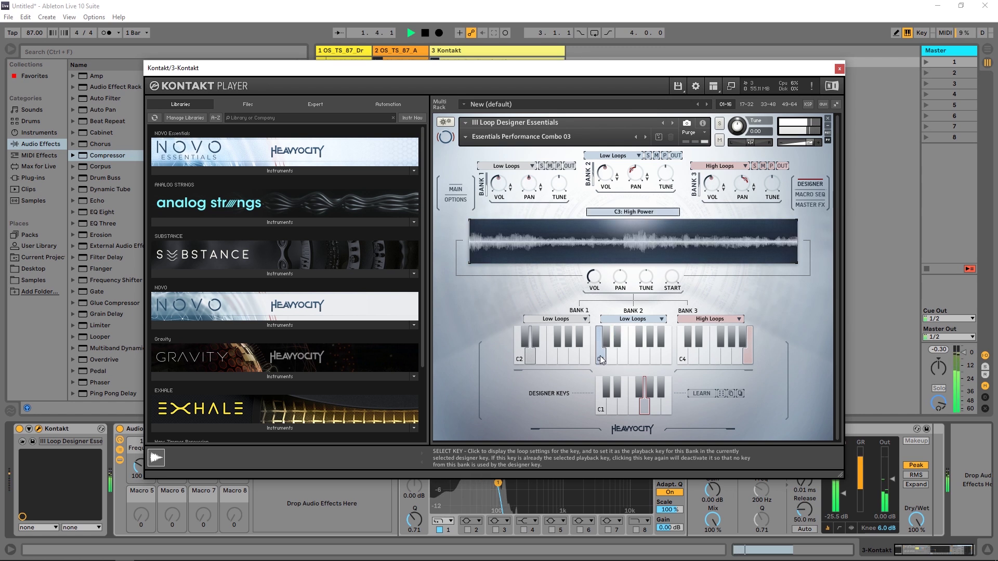
pyautogui.click(694, 357)
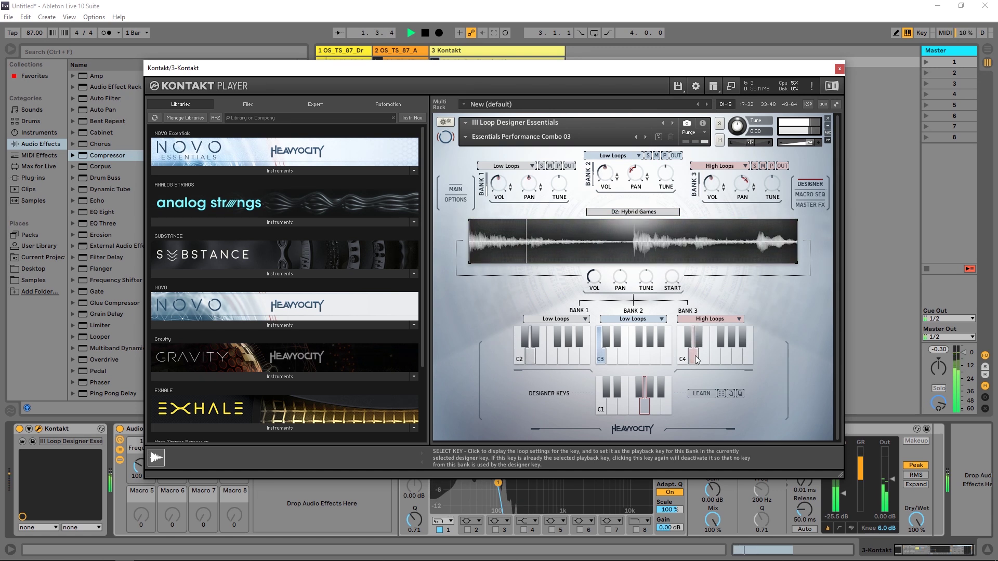
pyautogui.click(634, 356)
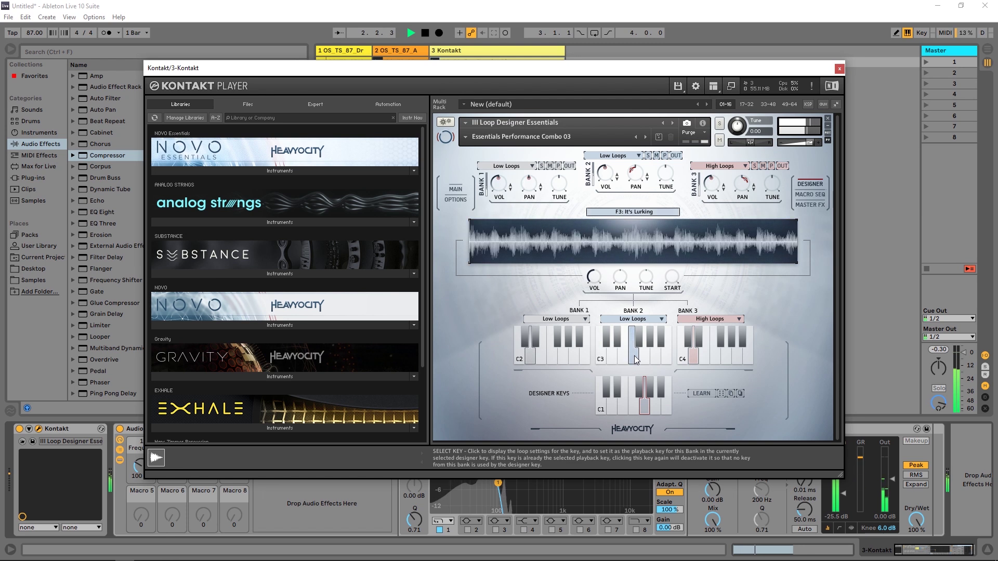
pyautogui.click(701, 358)
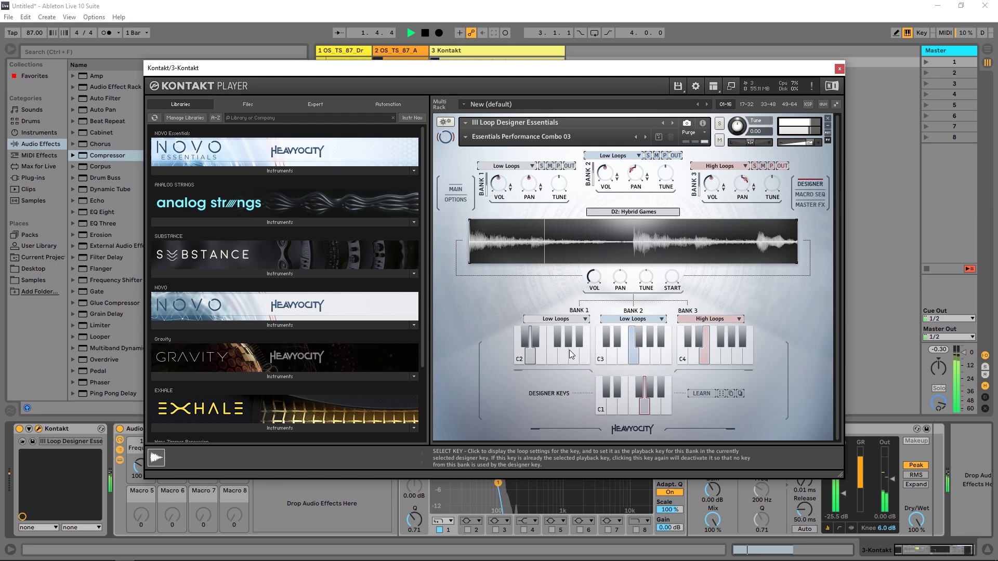
pyautogui.press('space')
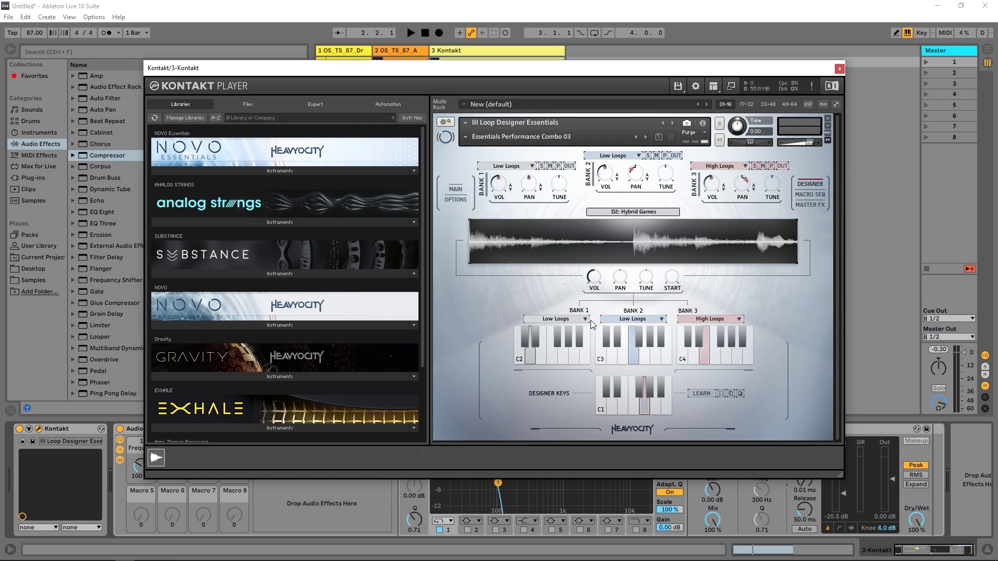
# Step: Set Bank 2 to Mid Loops with the E3: Razor's Edge loop and audition it
pyautogui.click(632, 319)
pyautogui.click(622, 341)
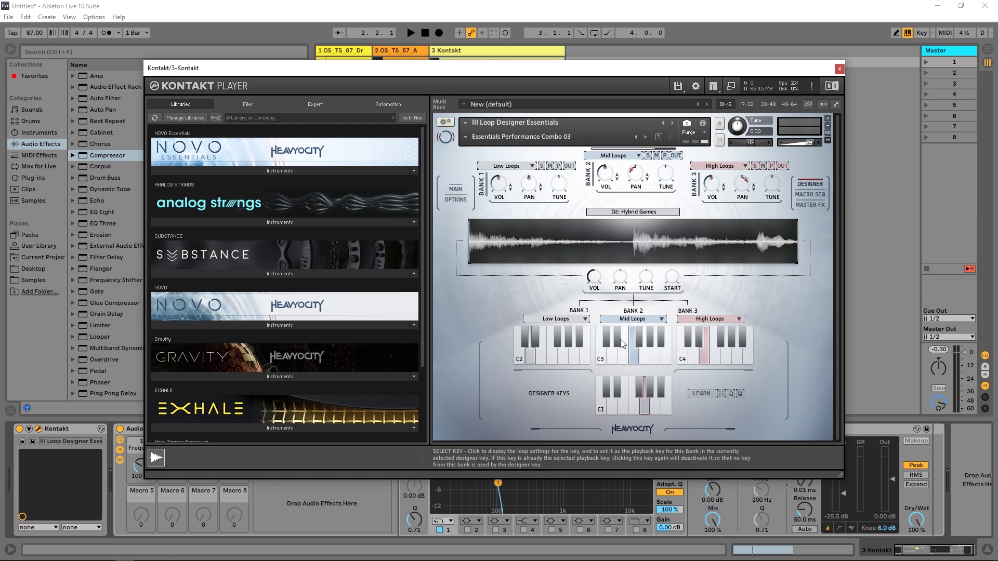
pyautogui.click(624, 358)
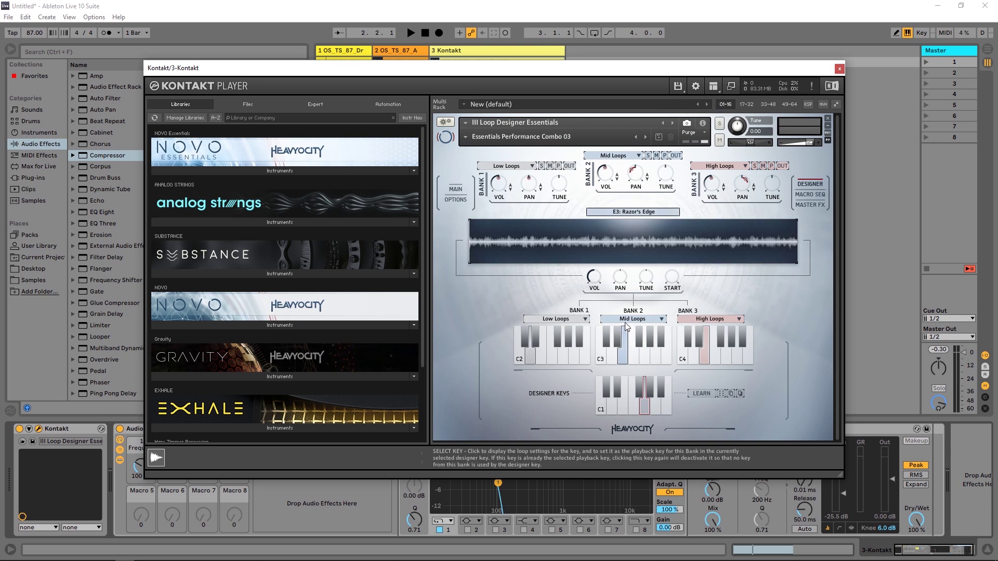
pyautogui.press('space')
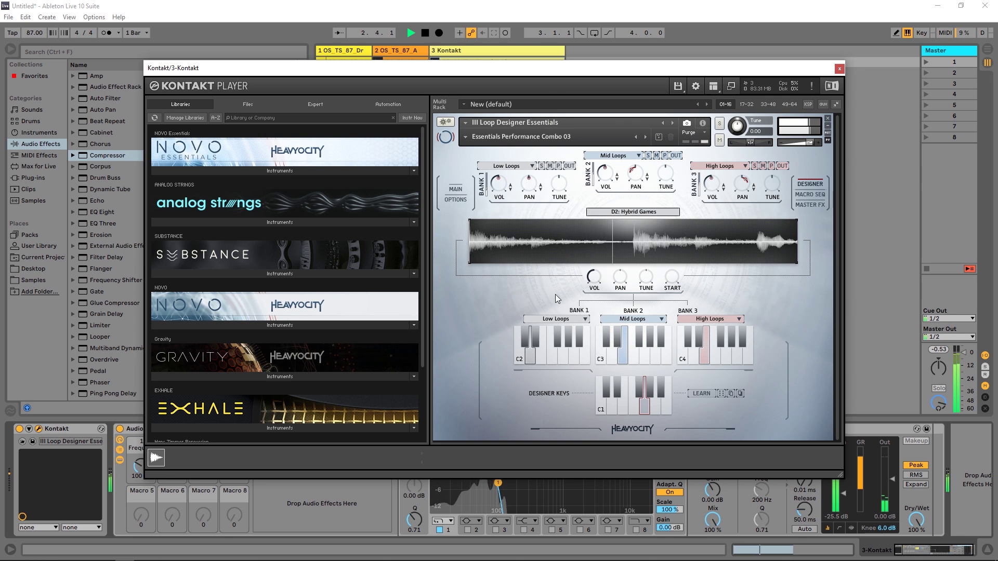
pyautogui.press('space')
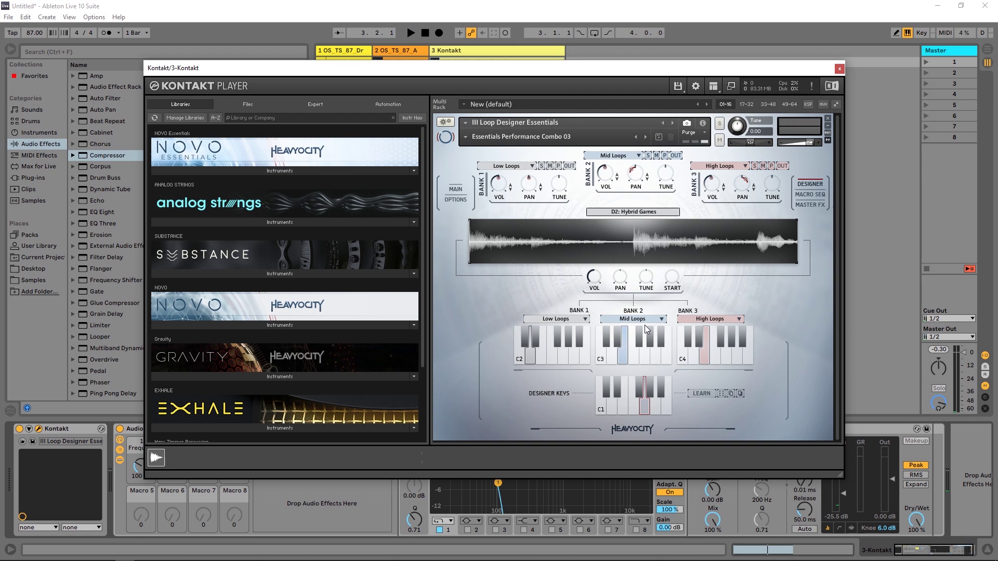
# Step: Pick C2: High Power in Bank 1, A4: Neutrino in Bank 3, a new Bank 2 key, audition, and close Kontakt
pyautogui.click(516, 354)
pyautogui.click(734, 357)
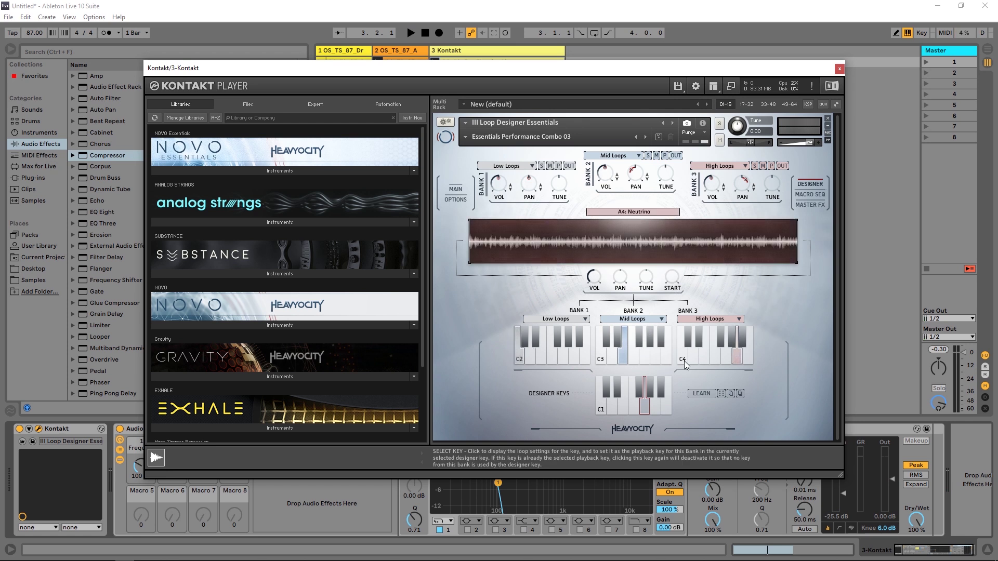
pyautogui.click(639, 340)
pyautogui.press('space')
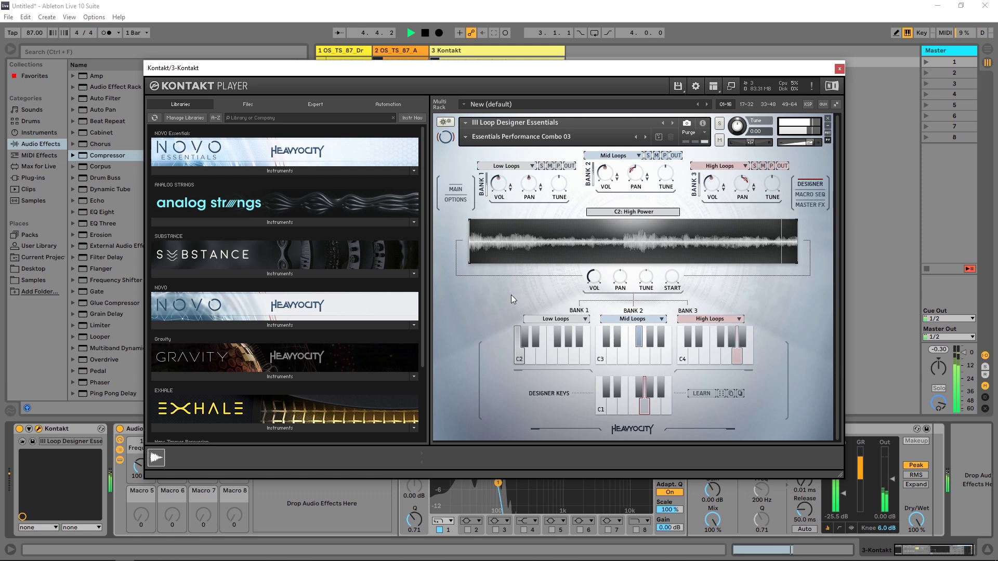
pyautogui.press('space')
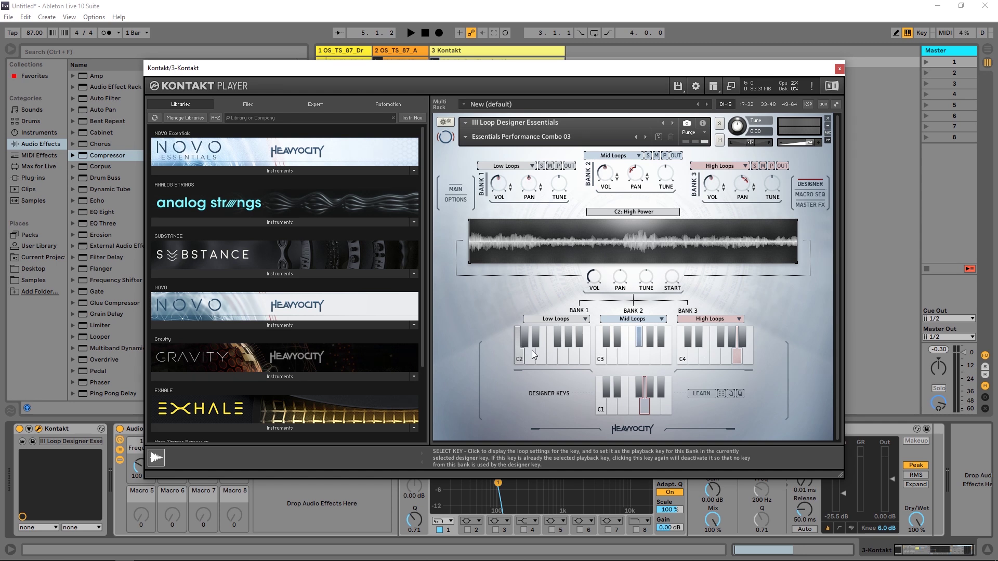
pyautogui.click(840, 70)
# Step: Select the clip's C0 note, raise it a semitone, and play it back
pyautogui.doubleClick(453, 64)
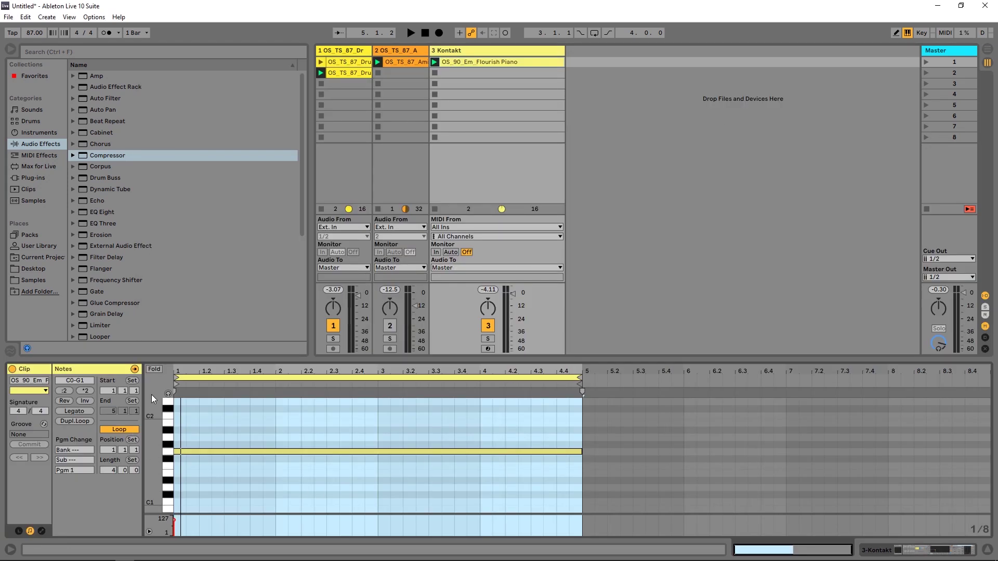
pyautogui.moveTo(158, 454); pyautogui.dragTo(151, 484)
pyautogui.click(196, 480)
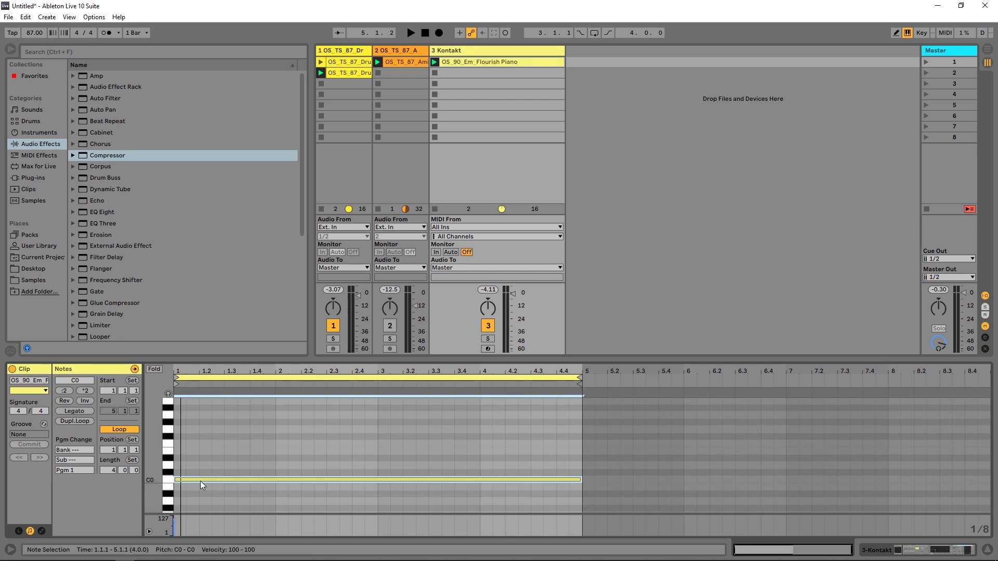
pyautogui.press('Up')
pyautogui.press('space')
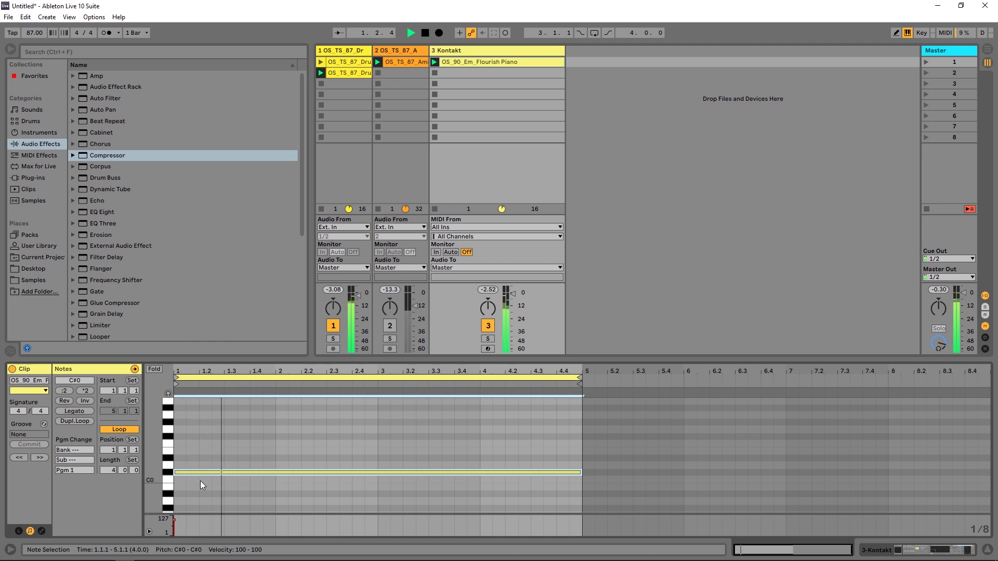
pyautogui.press('space')
# Step: Audition the note at G0 and an octave lower at G-1, then return it to C0
pyautogui.press('Up')
pyautogui.press('Up')
pyautogui.press('Up')
pyautogui.press('Up')
pyautogui.press('Up')
pyautogui.press('Up')
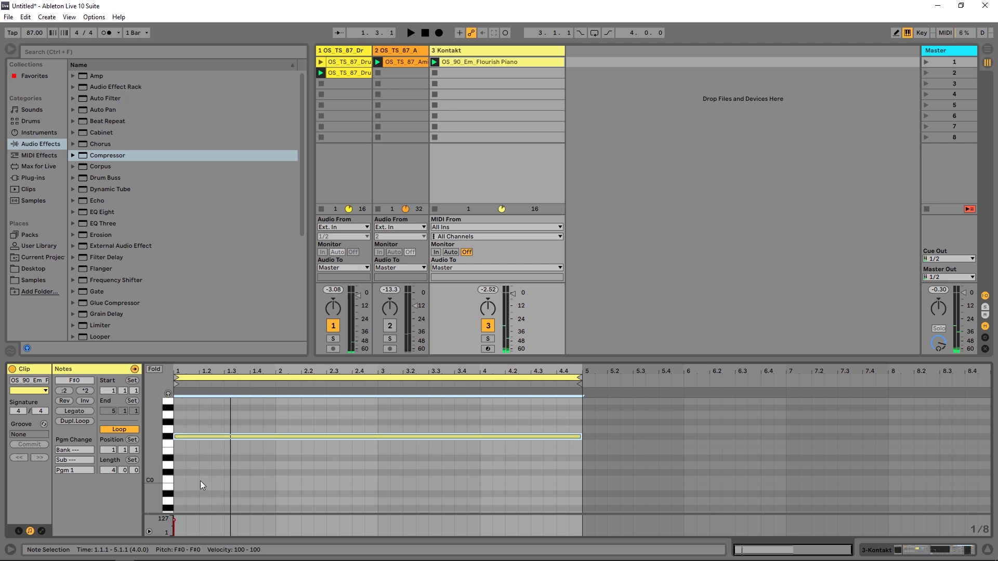
pyautogui.press('space')
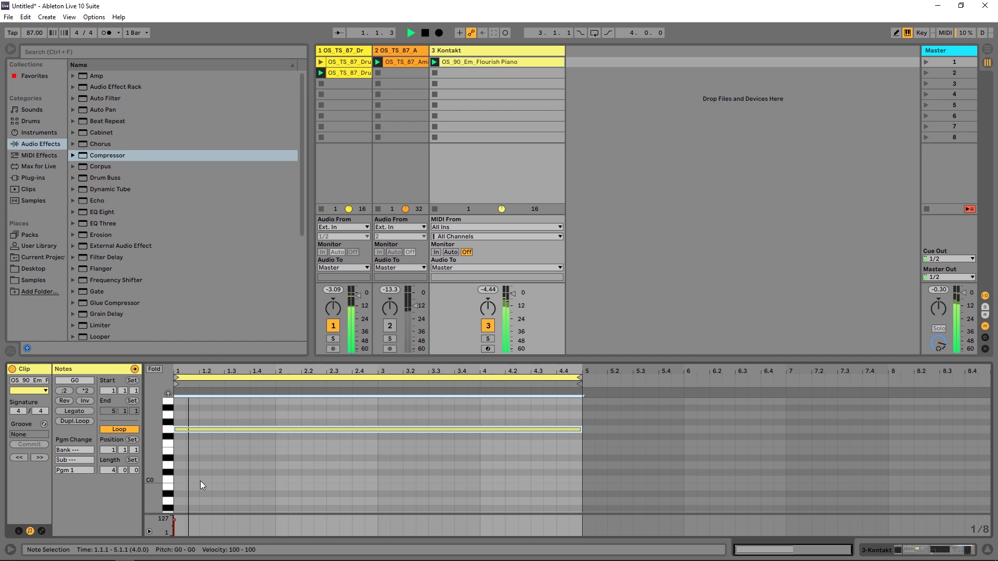
pyautogui.press('space')
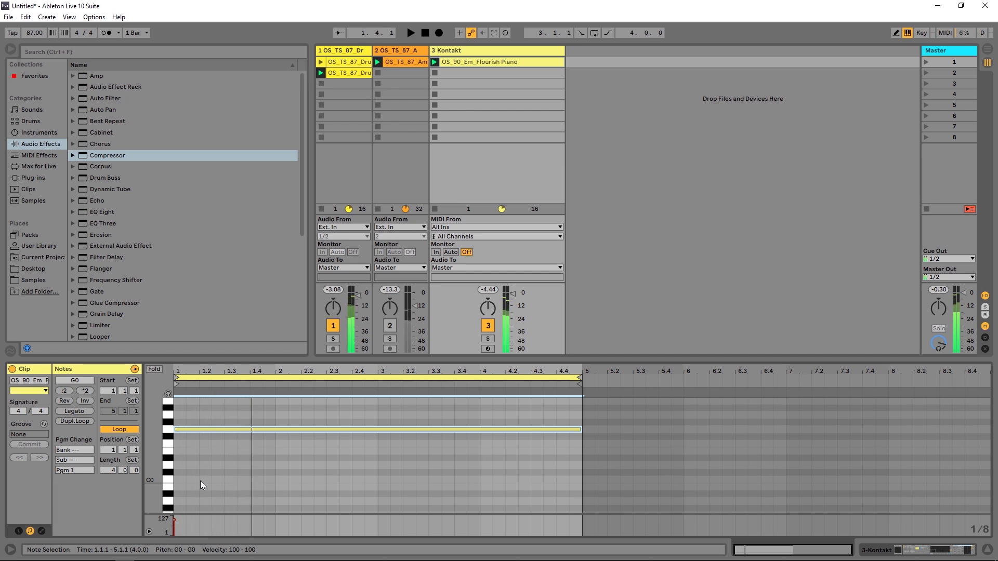
pyautogui.hotkey('shift', 'Down')
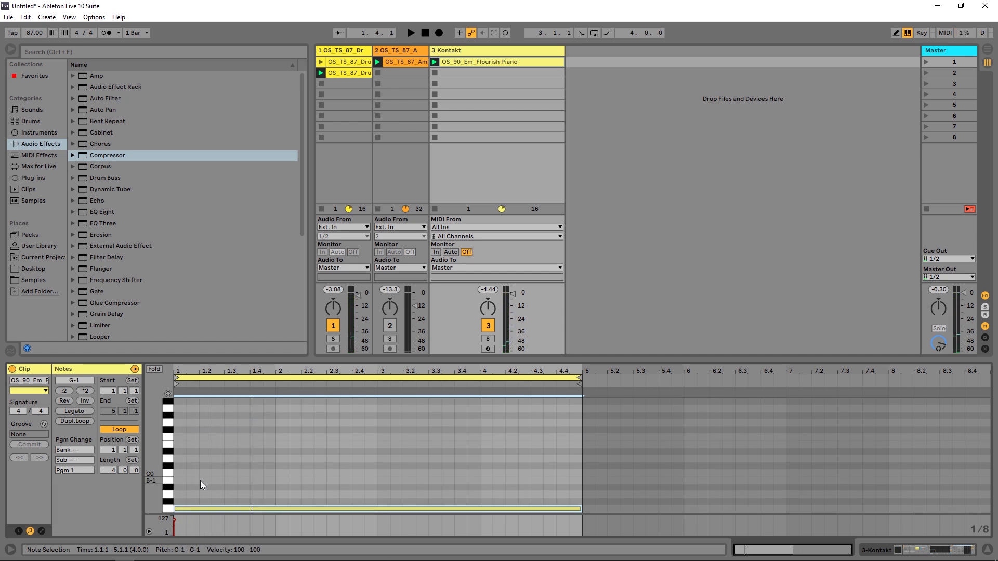
pyautogui.press('space')
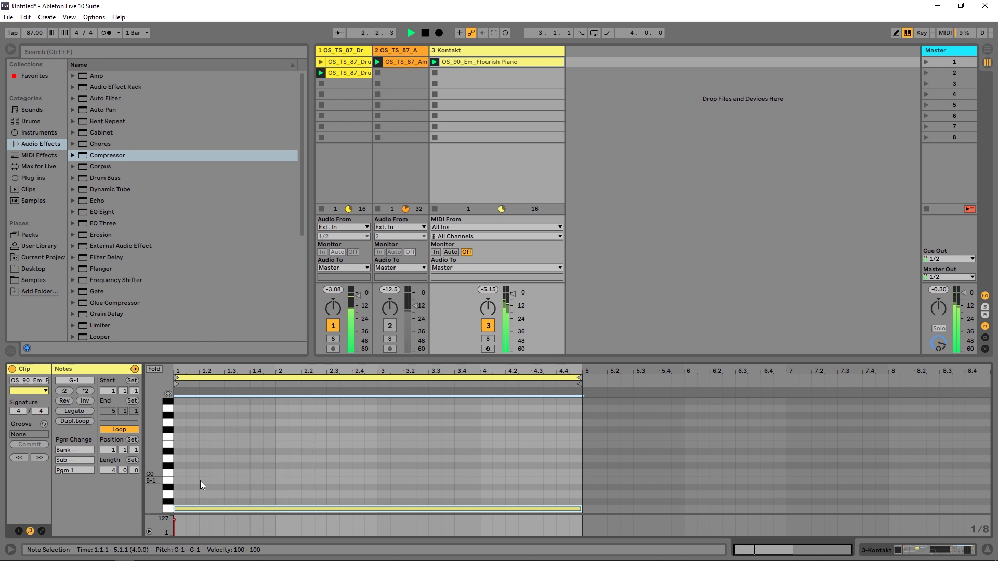
pyautogui.press('space')
pyautogui.press('Up')
pyautogui.press('Up')
pyautogui.press('Up')
pyautogui.press('Up')
pyautogui.press('Up')
pyautogui.press('Up')
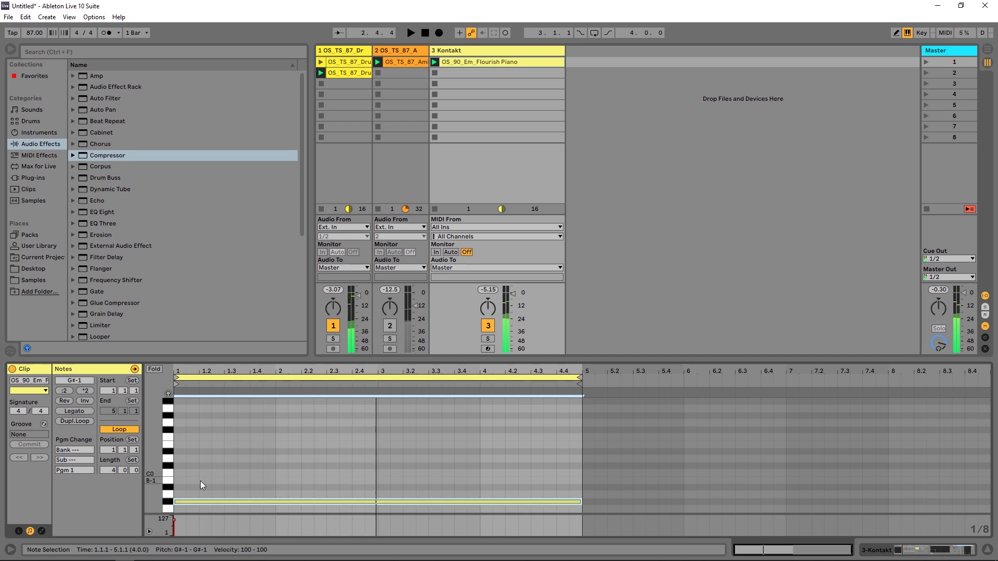
pyautogui.press('Down')
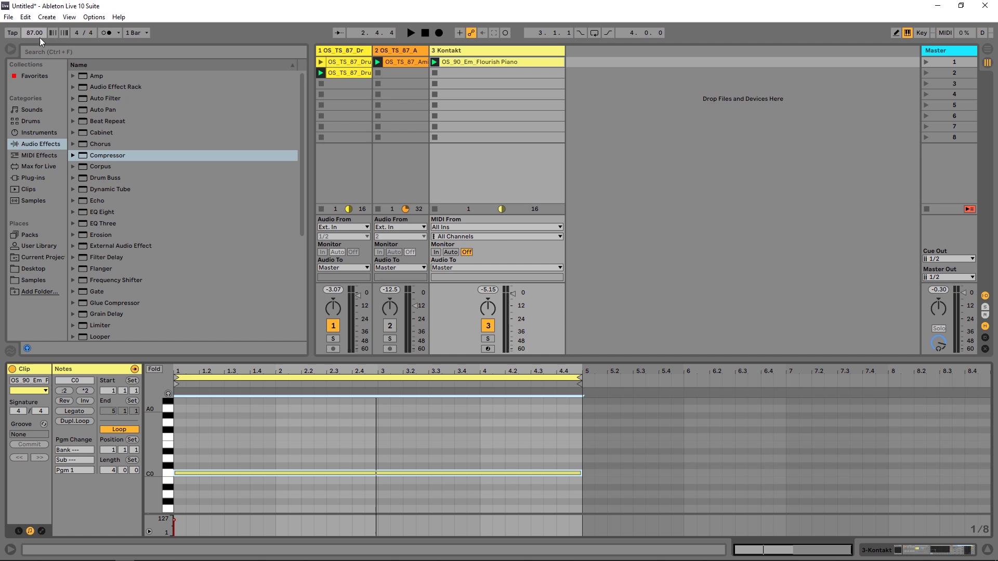
# Step: Audition the loops at 125 and around 97 BPM, then launch track 1's OS_TS_87 drum clip at 87 BPM
pyautogui.moveTo(34, 34); pyautogui.dragTo(35, 15)
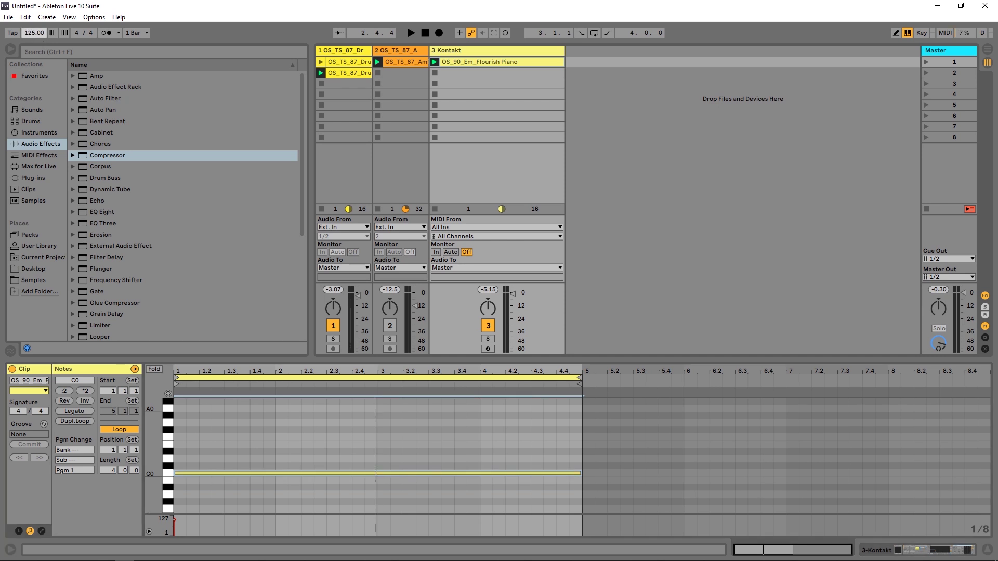
pyautogui.press('space')
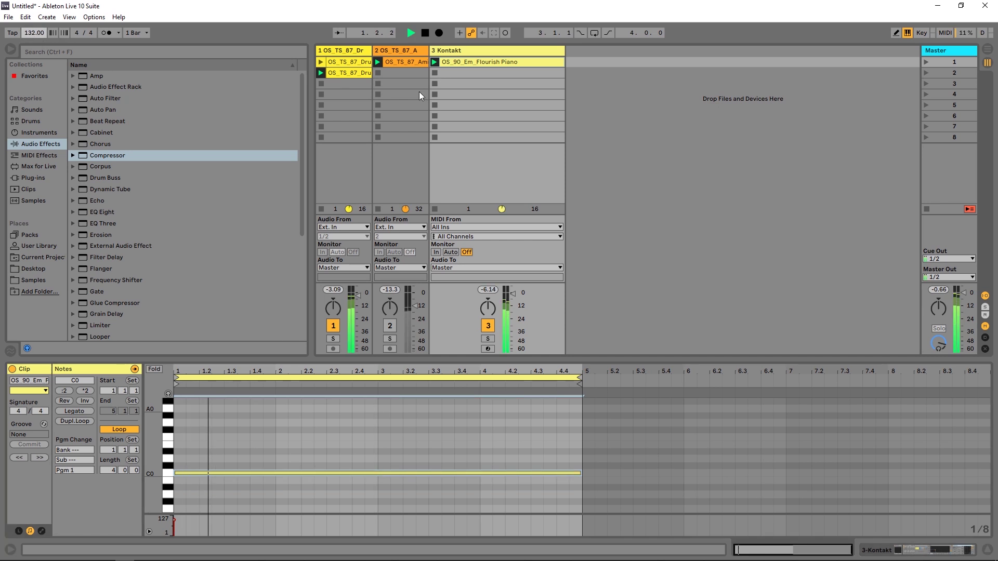
pyautogui.press('space')
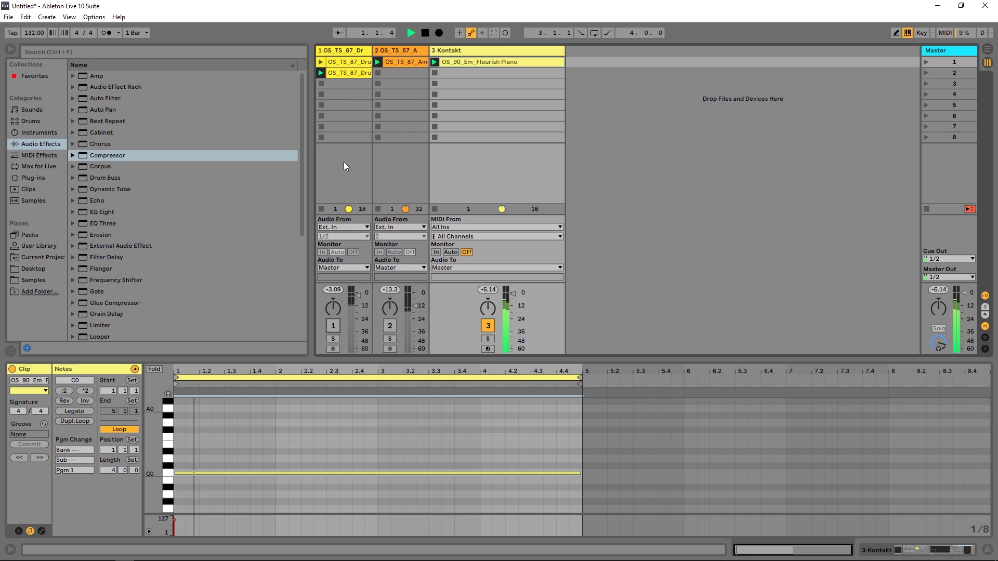
pyautogui.moveTo(34, 32); pyautogui.dragTo(31, 47)
pyautogui.press('space')
pyautogui.press('space')
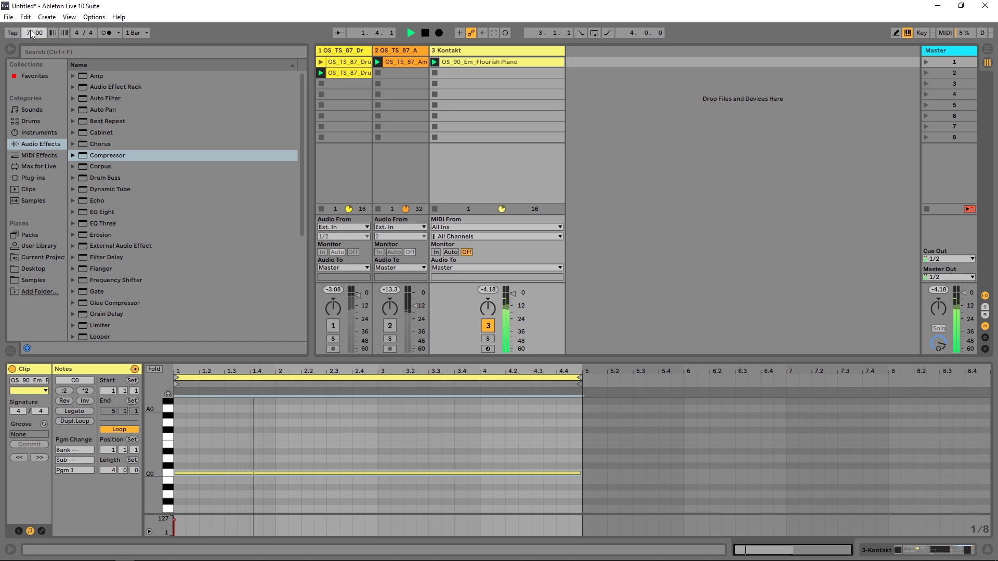
pyautogui.press('space')
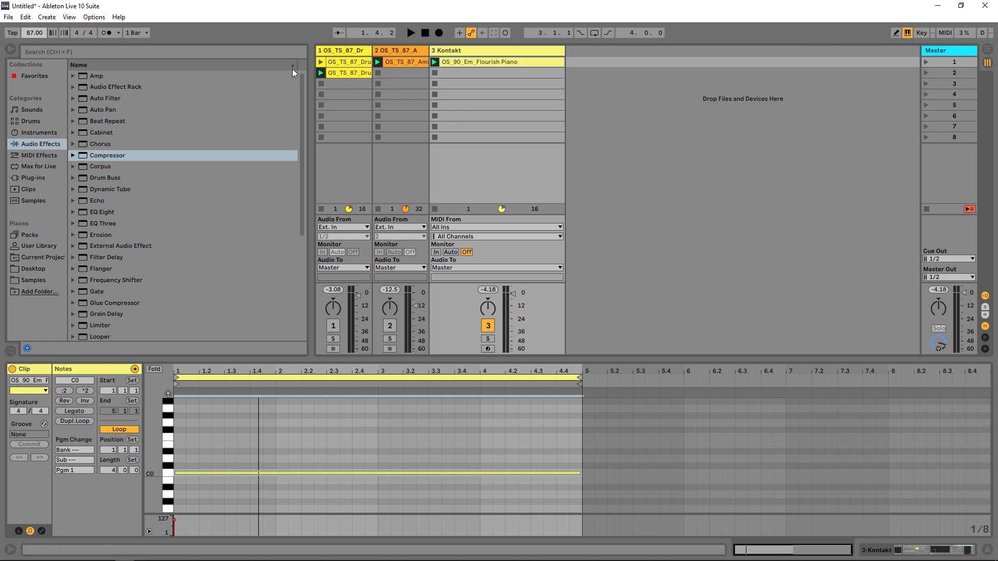
pyautogui.click(320, 62)
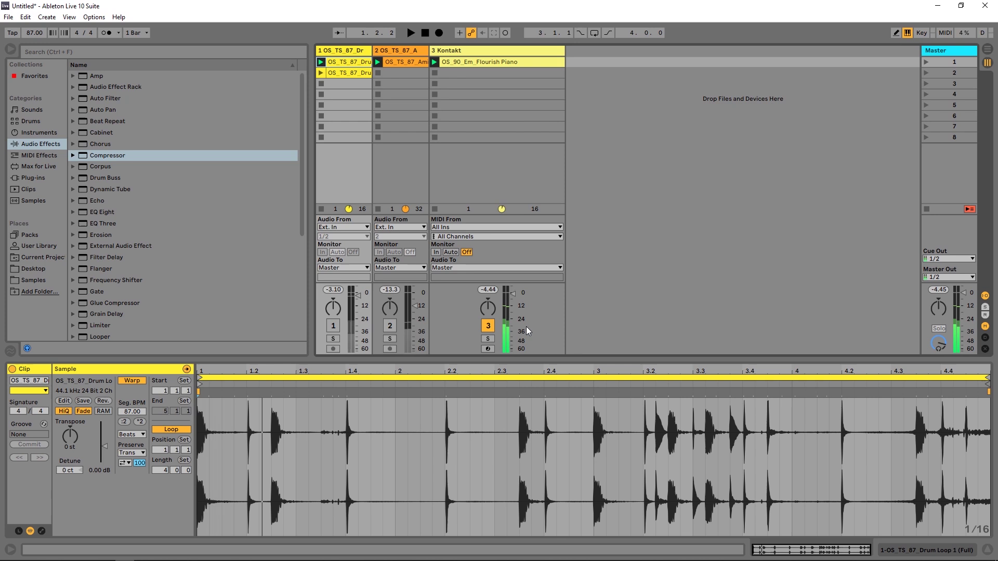
# Step: Unmute the drum track and reopen Kontakt Player from the piano clip's device chain
pyautogui.click(333, 326)
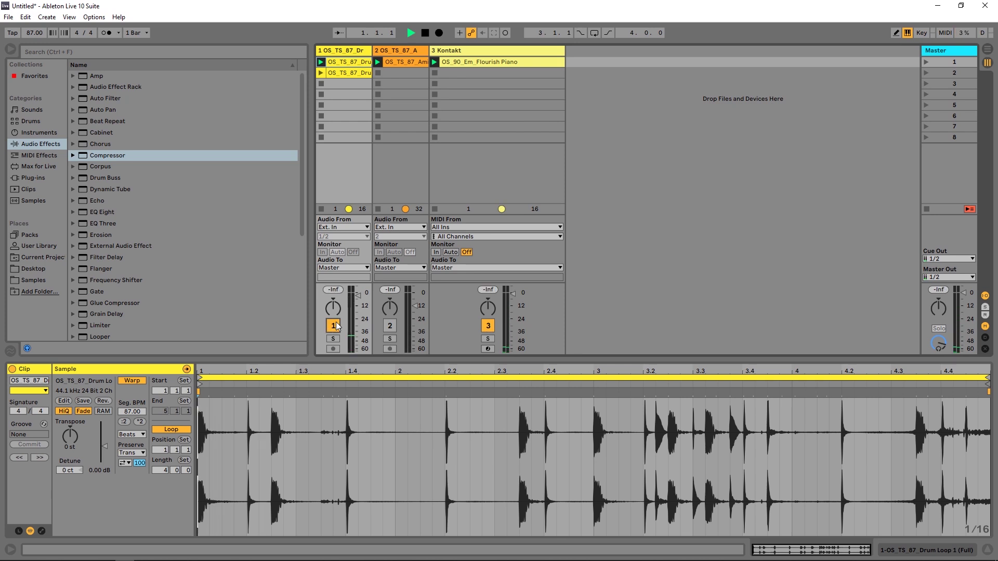
pyautogui.click(508, 62)
pyautogui.click(936, 550)
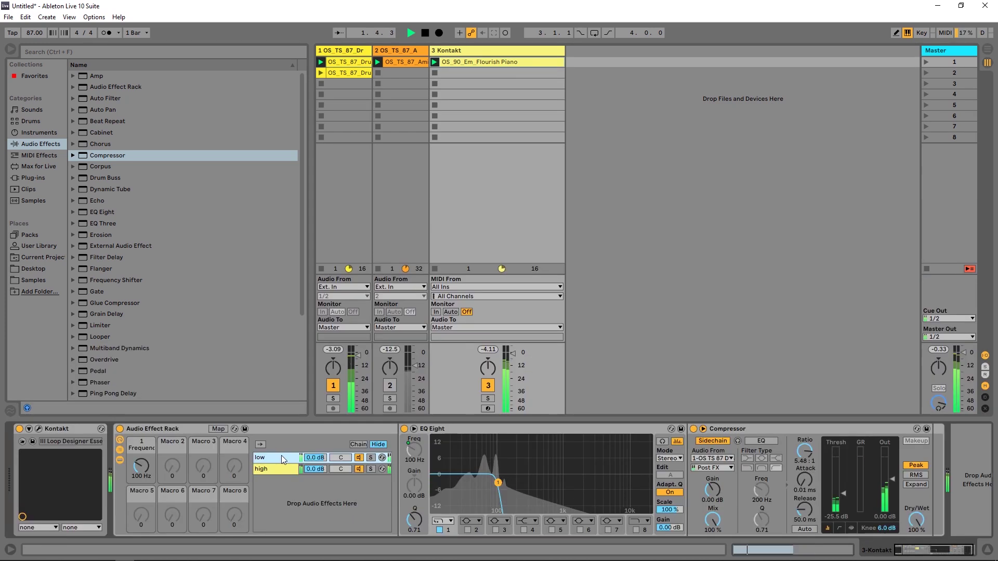
pyautogui.click(38, 429)
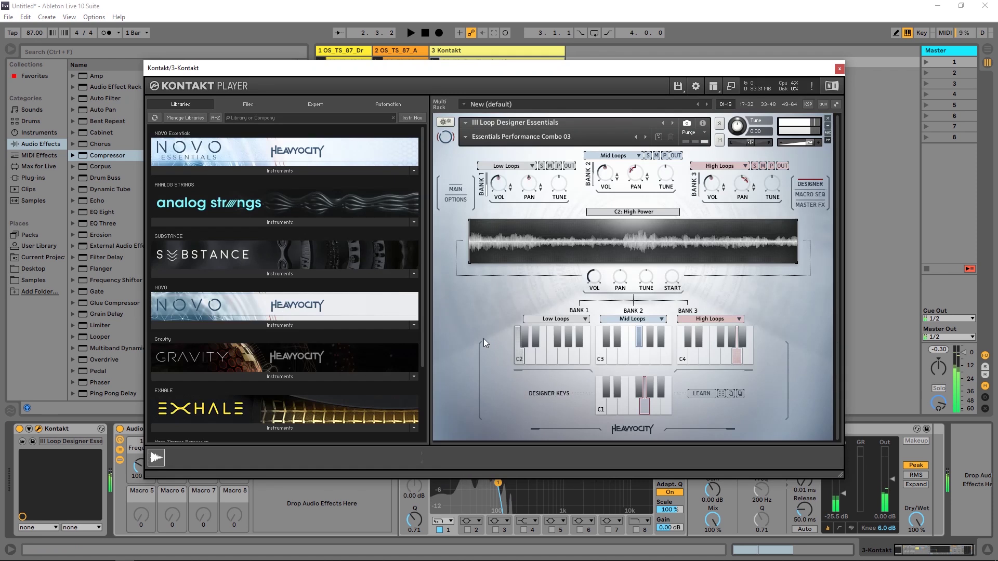
# Step: On the MACRO SEQ page, audition the sequence, enable the FILTER macro, and return to MAIN
pyautogui.click(818, 194)
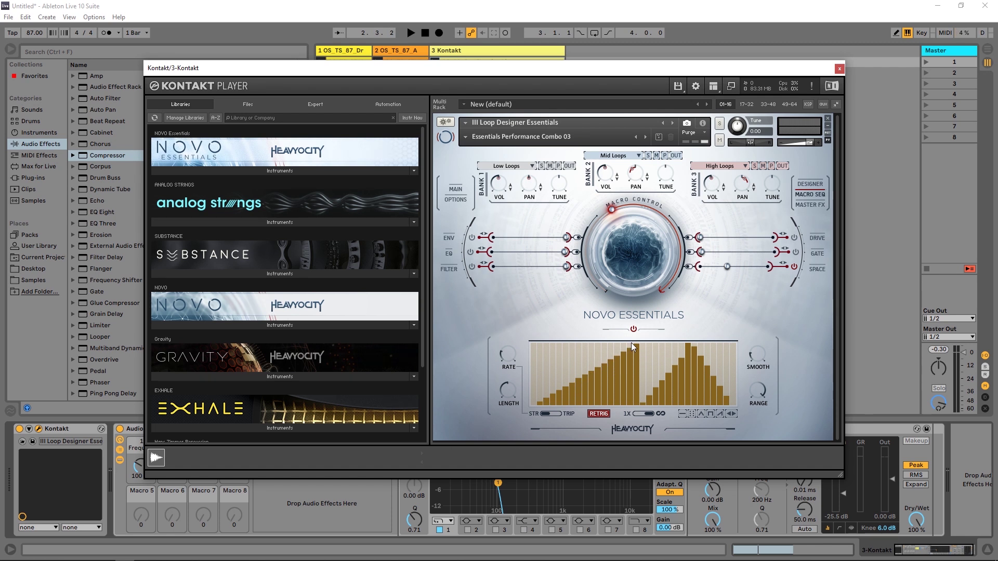
pyautogui.click(712, 415)
pyautogui.press('space')
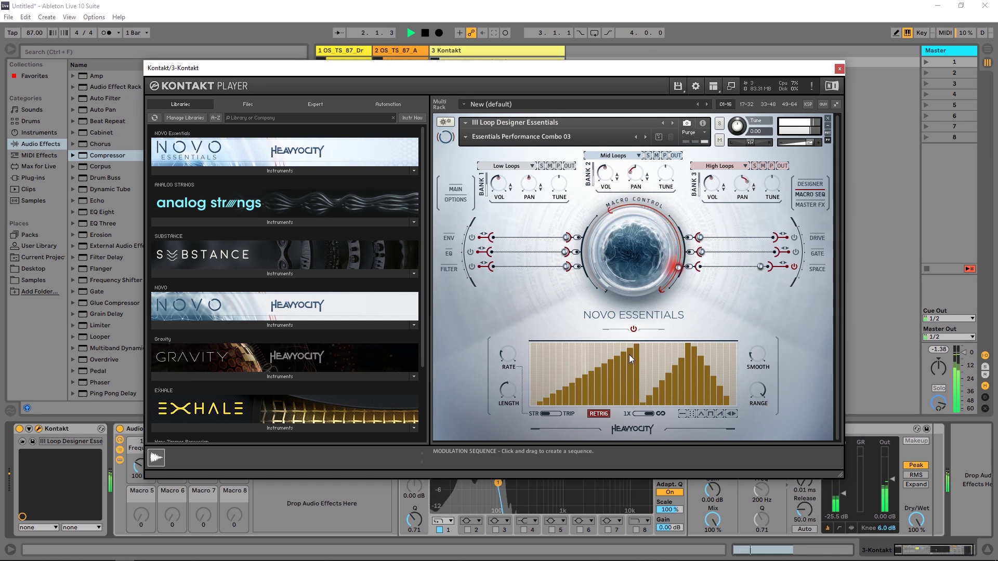
pyautogui.press('space')
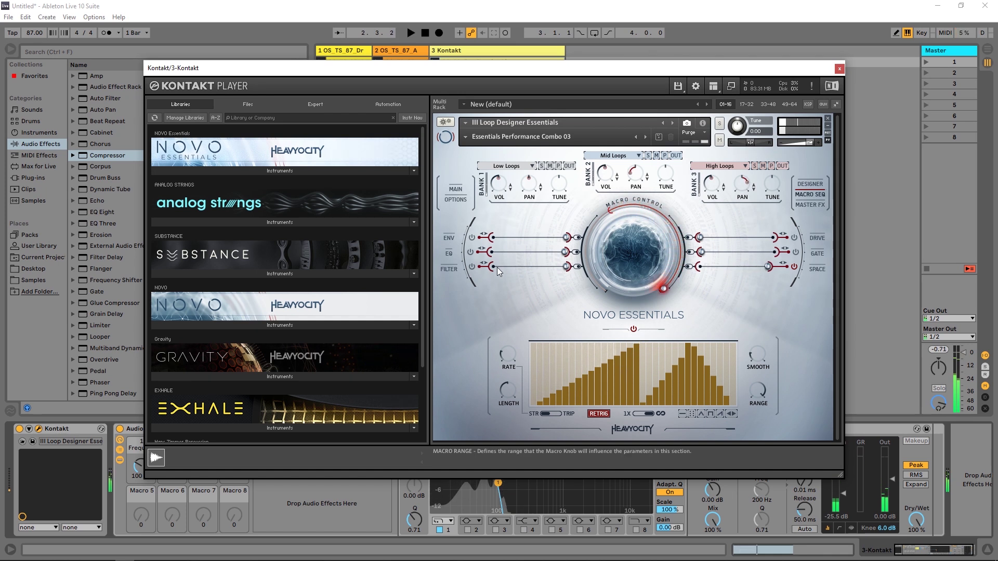
pyautogui.click(471, 265)
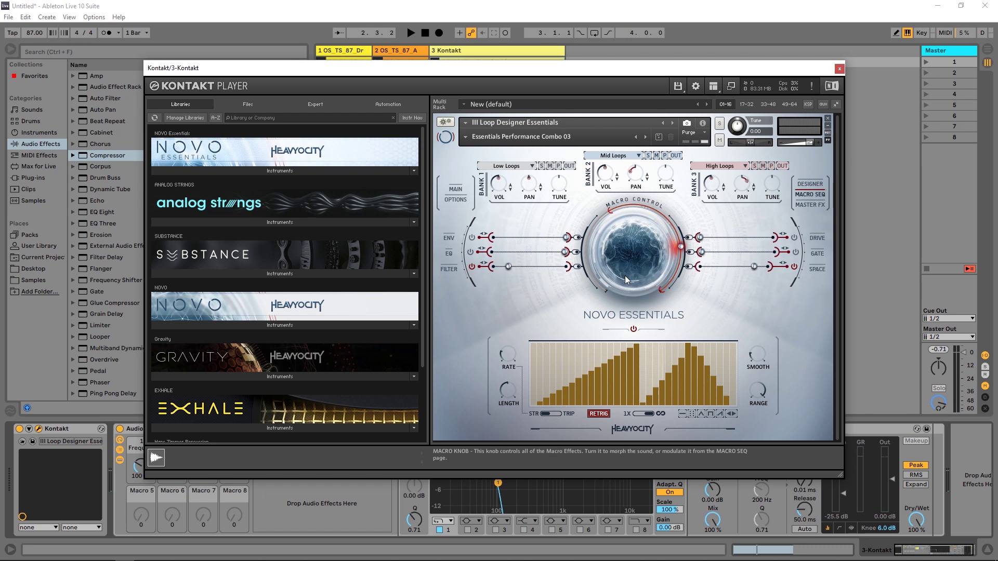
pyautogui.click(456, 190)
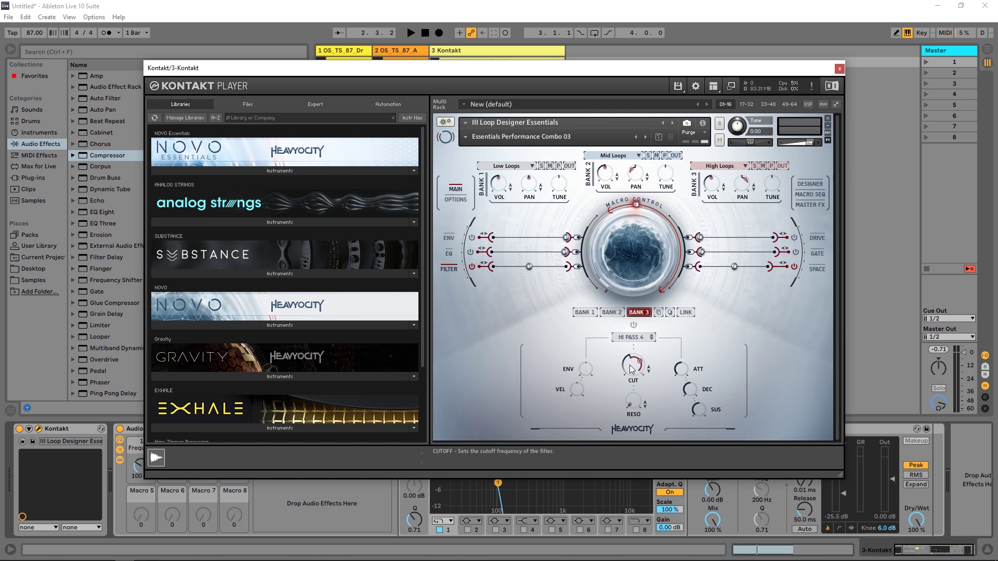
# Step: Power on Bank 3's HI PASS 4 filter and link all three banks, playing before and after
pyautogui.press('space')
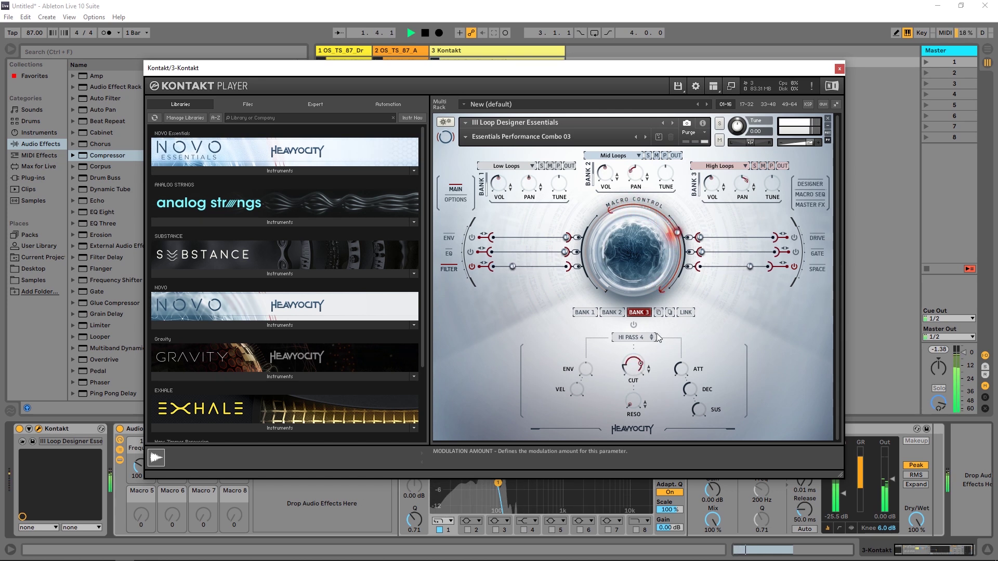
pyautogui.press('space')
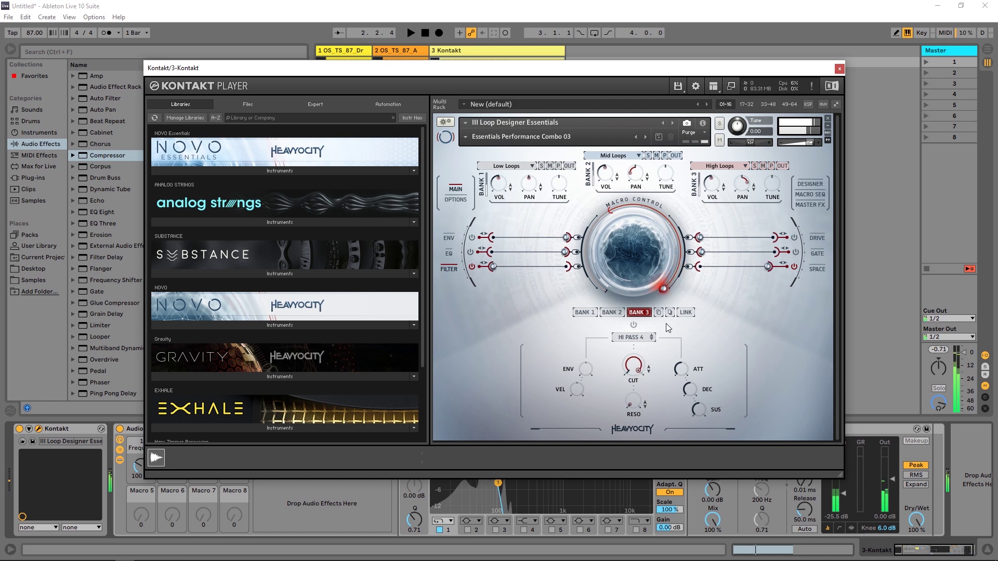
pyautogui.click(634, 325)
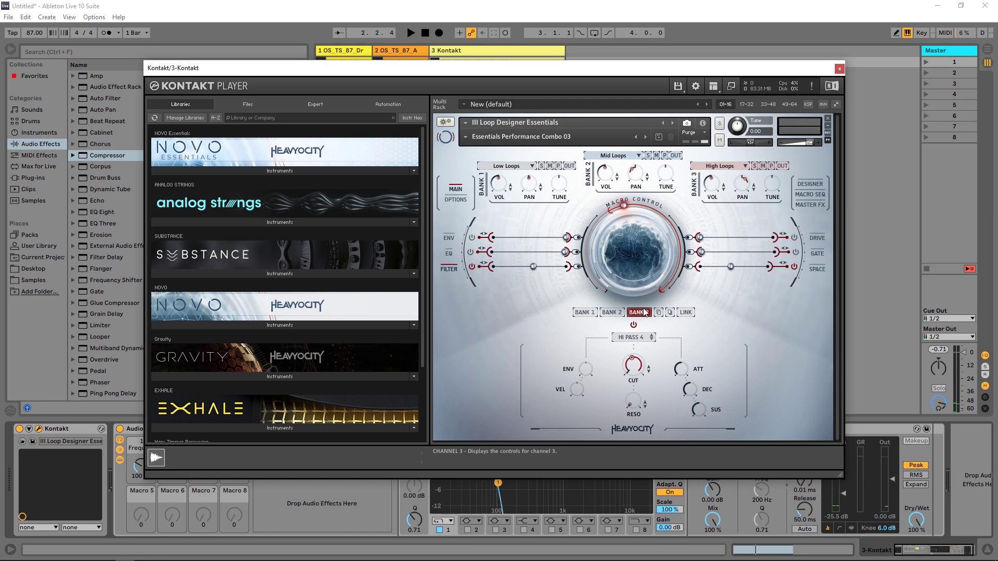
pyautogui.click(686, 313)
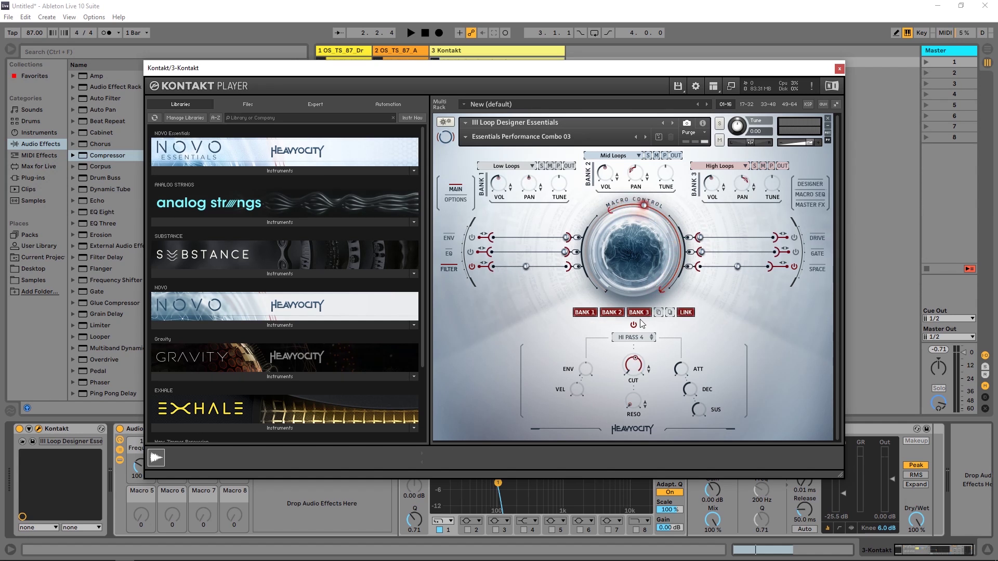
pyautogui.press('space')
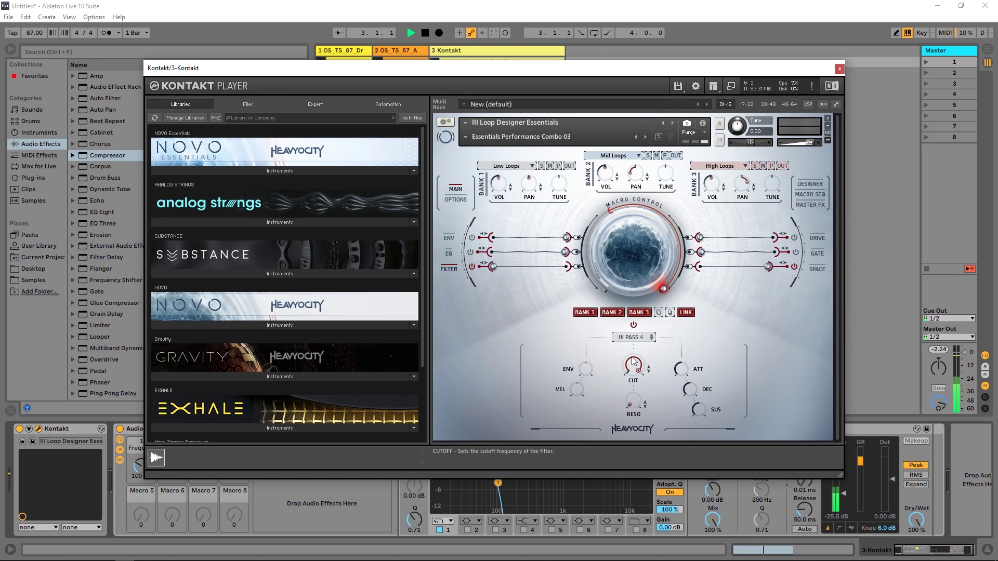
pyautogui.press('space')
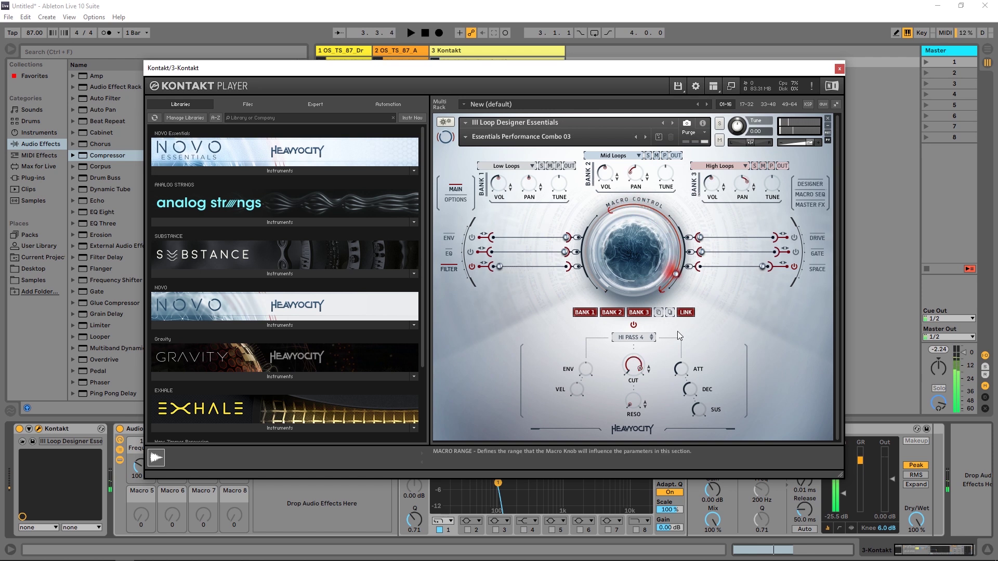
# Step: Lower and adjust individual macro sequencer steps while the loop plays
pyautogui.click(810, 194)
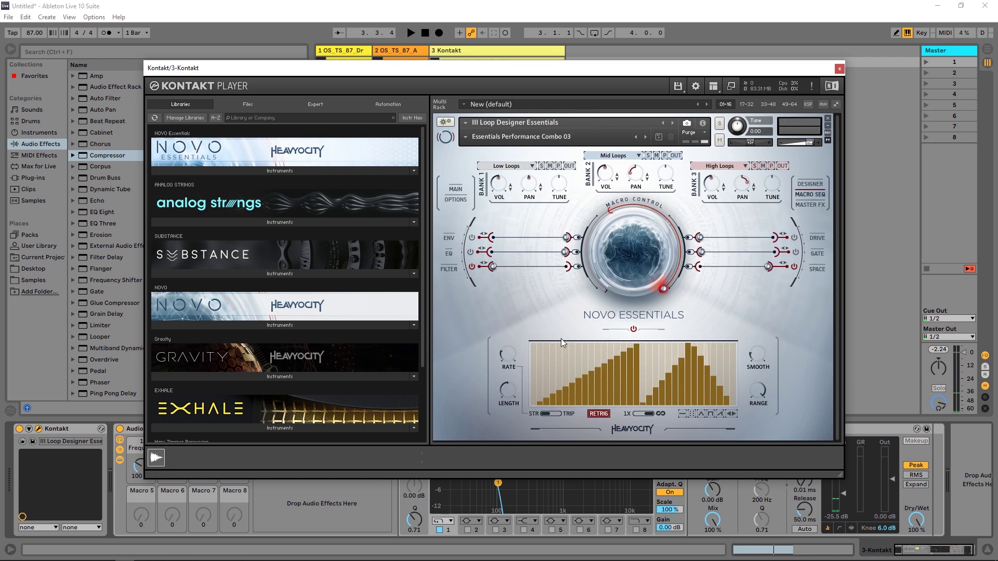
pyautogui.click(690, 412)
pyautogui.click(633, 369)
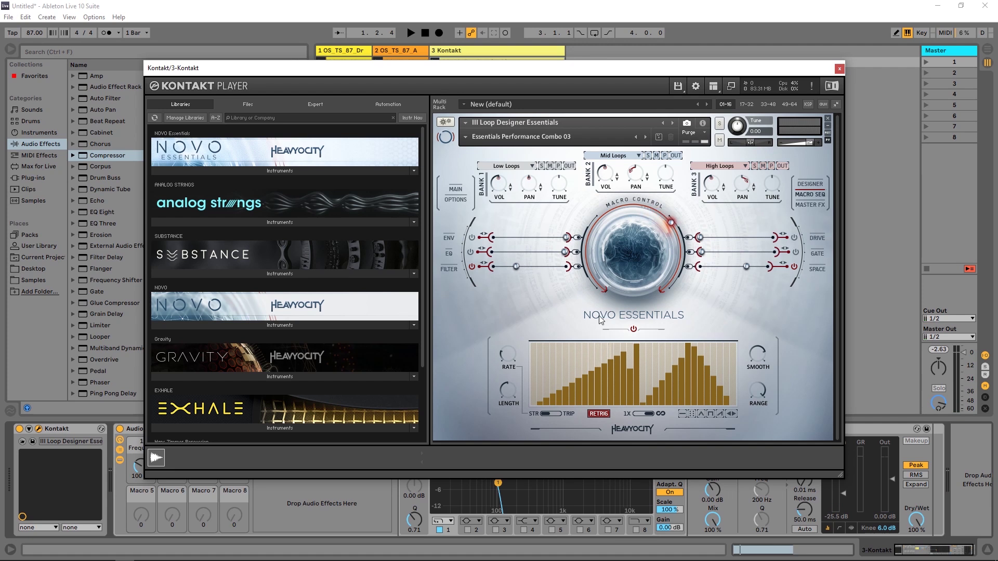
pyautogui.press('space')
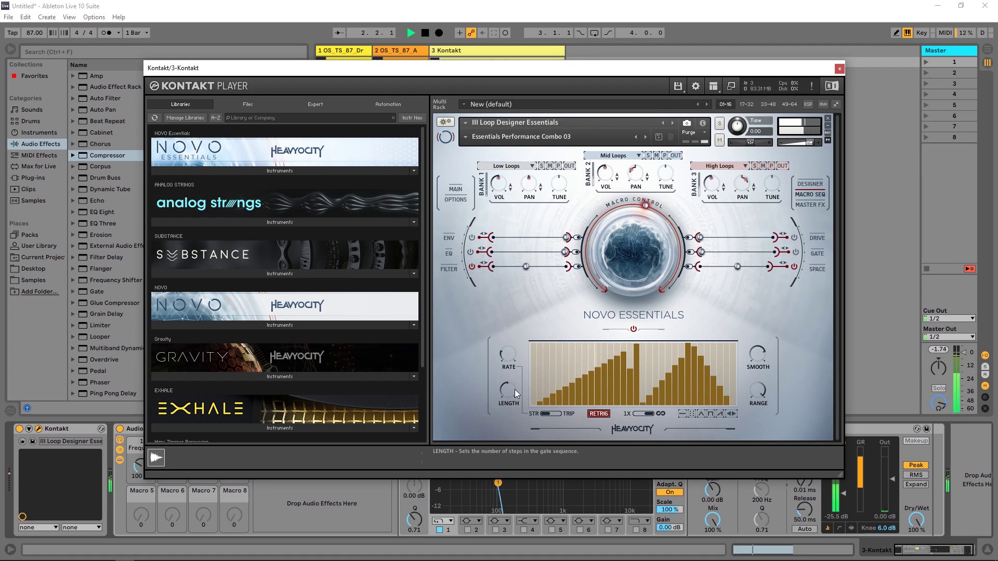
pyautogui.click(708, 414)
pyautogui.click(687, 363)
pyautogui.press('space')
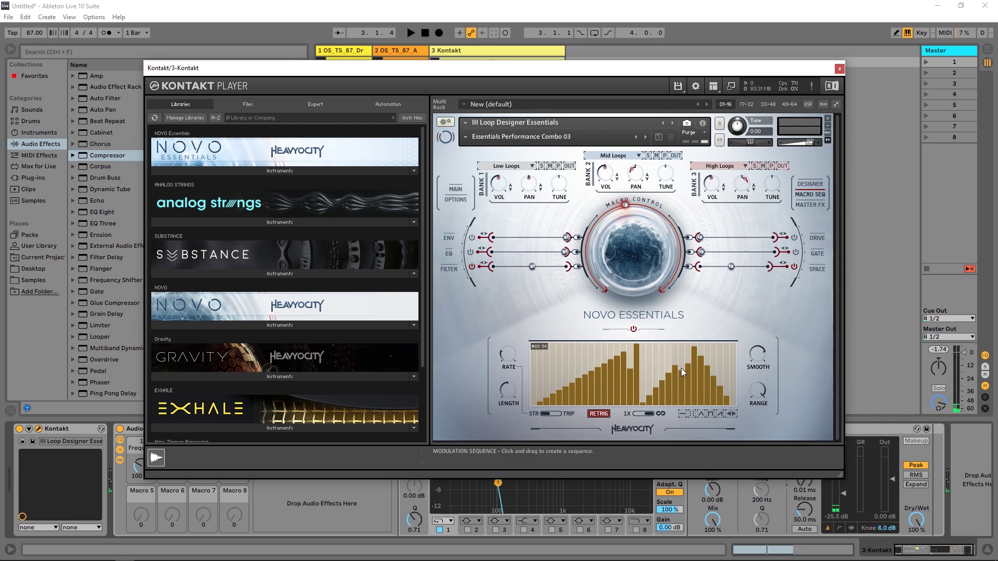
# Step: Draw a high plateau and drop the middle steps to zero, forming the U-shaped valley
pyautogui.moveTo(680, 368)
pyautogui.mouseDown()
pyautogui.moveTo(565, 343)
pyautogui.moveTo(521, 385)
pyautogui.moveTo(623, 347)
pyautogui.moveTo(705, 385)
pyautogui.moveTo(731, 366)
pyautogui.moveTo(735, 386)
pyautogui.moveTo(734, 344)
pyautogui.mouseUp()
pyautogui.press('space')
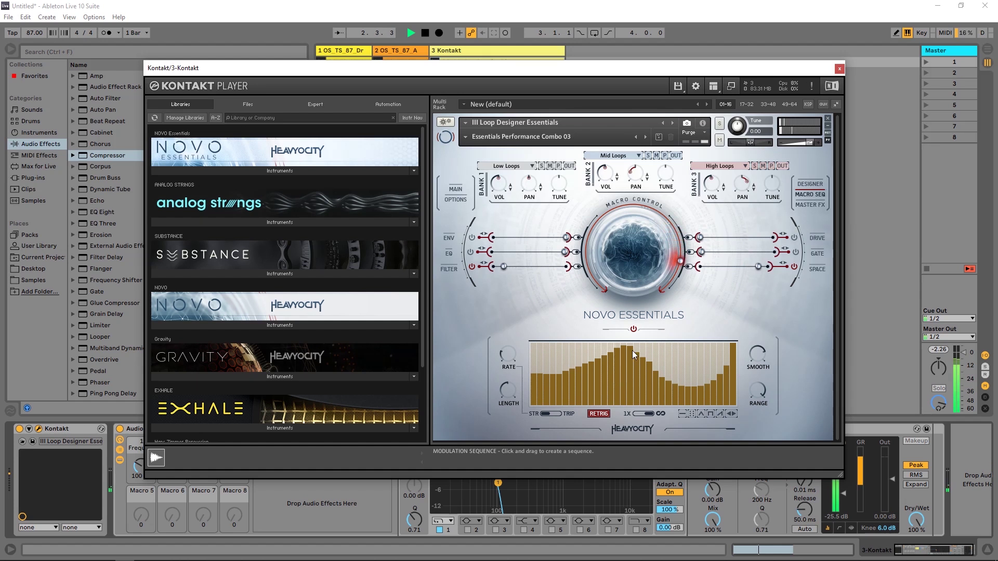
pyautogui.moveTo(632, 351)
pyautogui.mouseDown()
pyautogui.moveTo(637, 408)
pyautogui.moveTo(717, 361)
pyautogui.moveTo(635, 397)
pyautogui.moveTo(560, 349)
pyautogui.moveTo(535, 359)
pyautogui.moveTo(525, 341)
pyautogui.mouseUp()
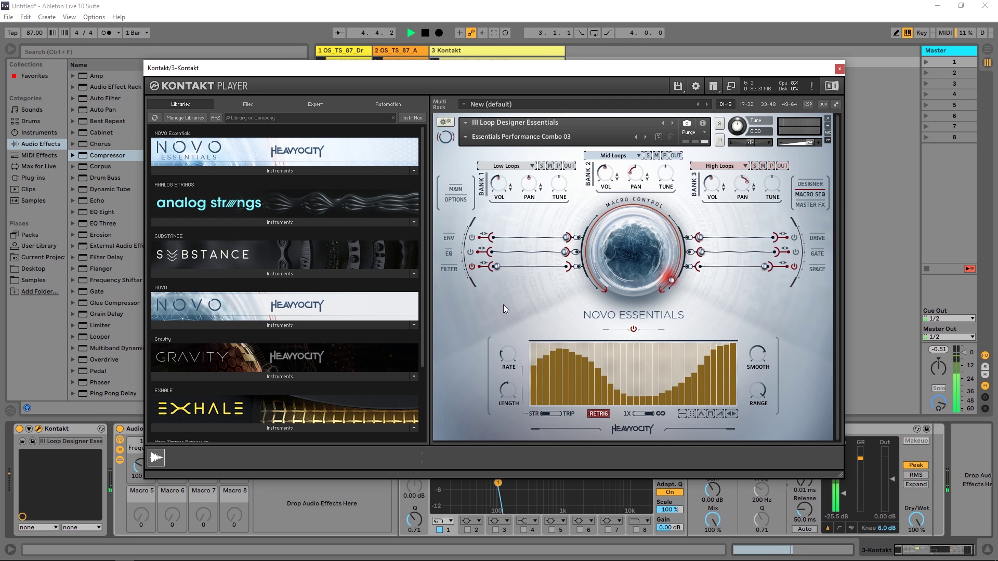
pyautogui.press('space')
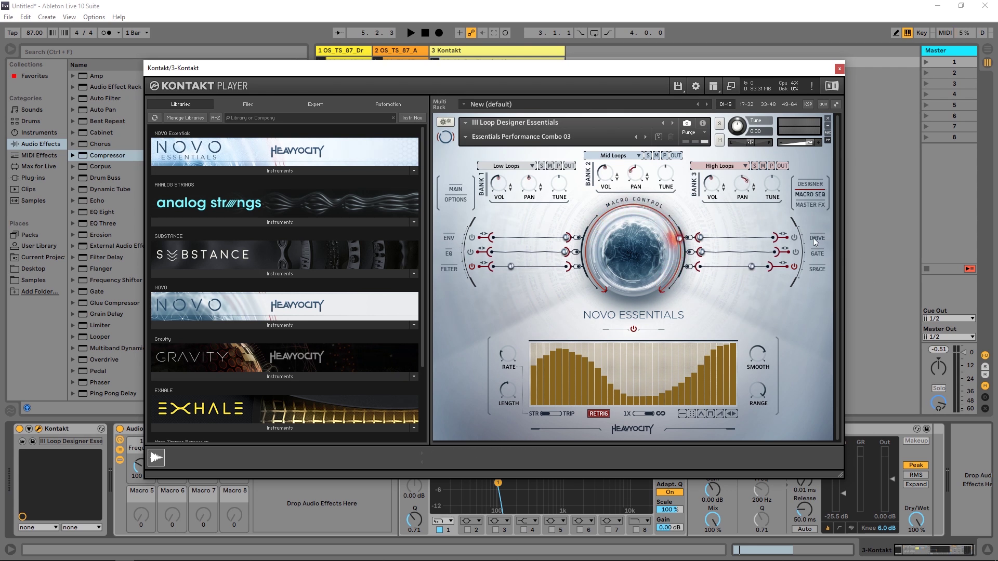
# Step: Step through the ENV, EQ, DRIVE and GATE panels, ending on MASTER FX (Low Pass 2, Punish 15, Twist 50)
pyautogui.click(447, 238)
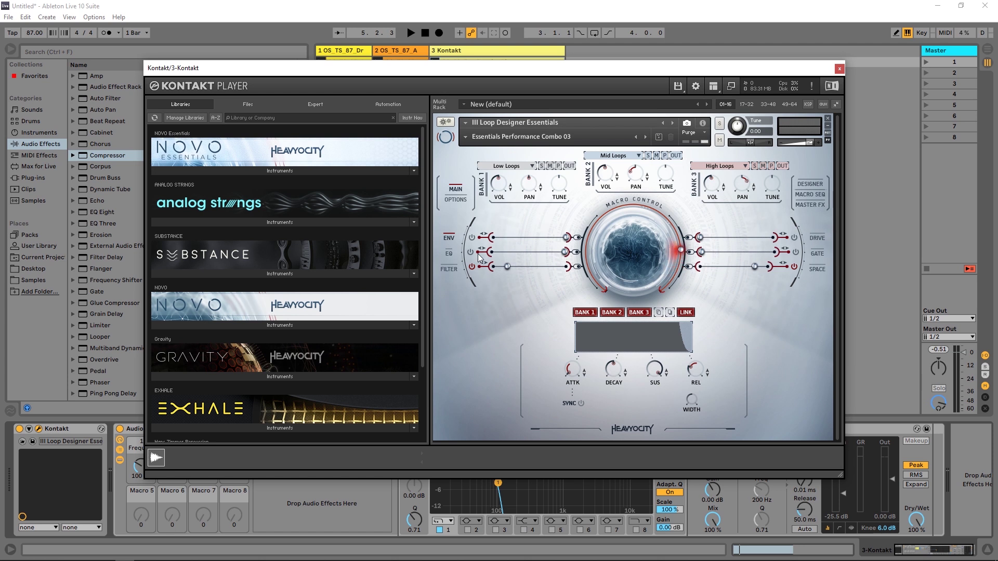
pyautogui.click(448, 253)
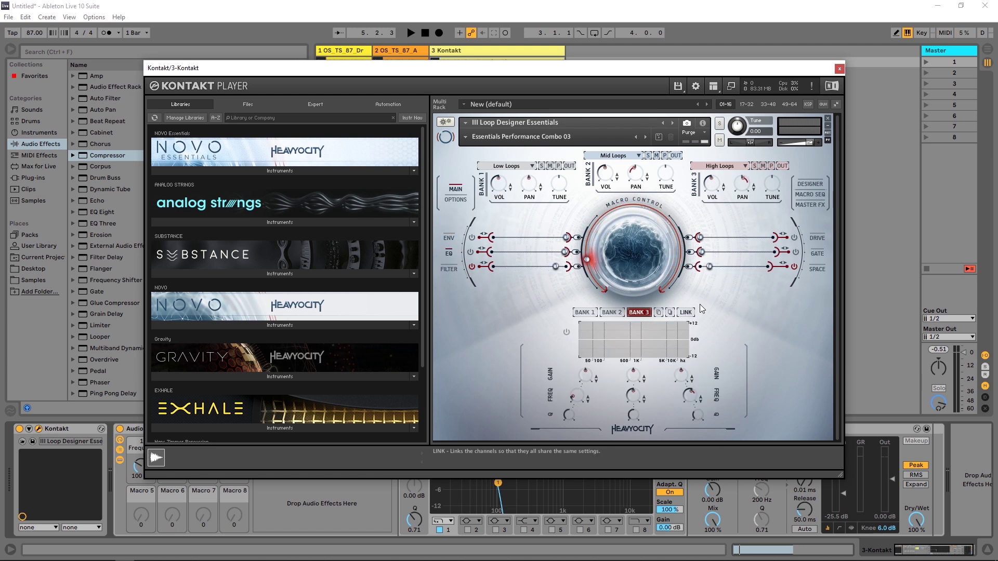
pyautogui.click(818, 238)
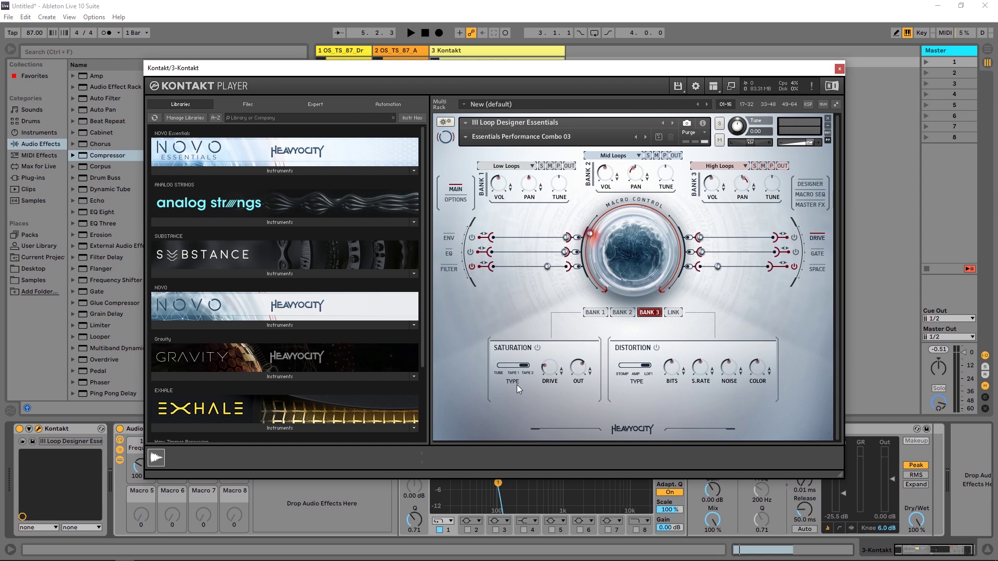
pyautogui.click(818, 254)
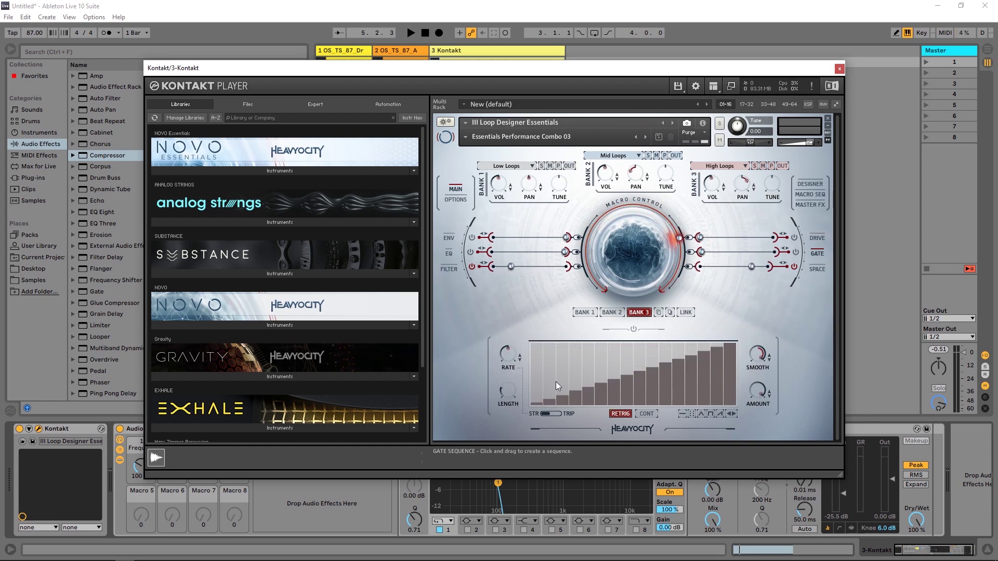
pyautogui.click(810, 203)
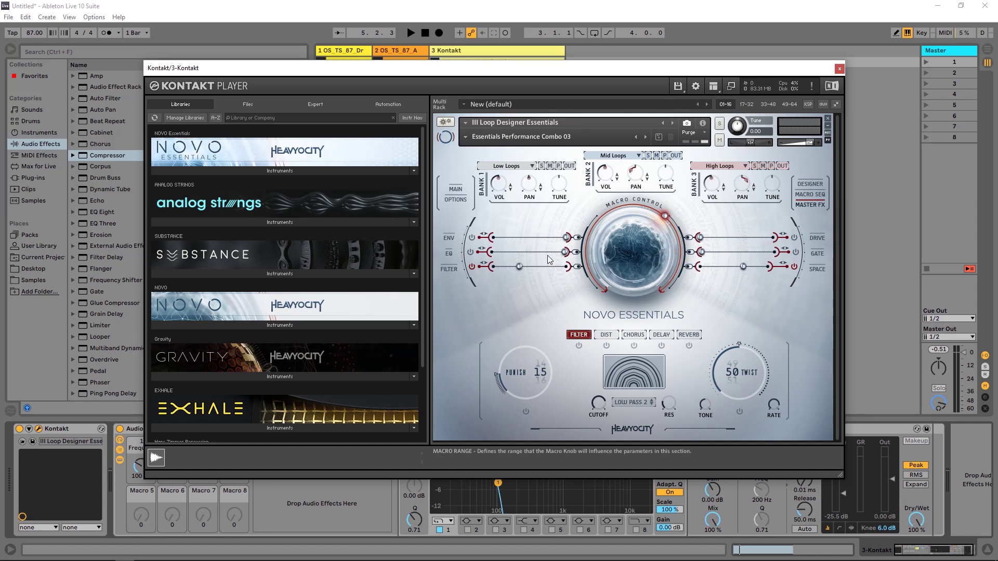
# Step: Load the Essentials Performance Combo 07 preset into Loop Designer and play it briefly to audition
pyautogui.click(514, 137)
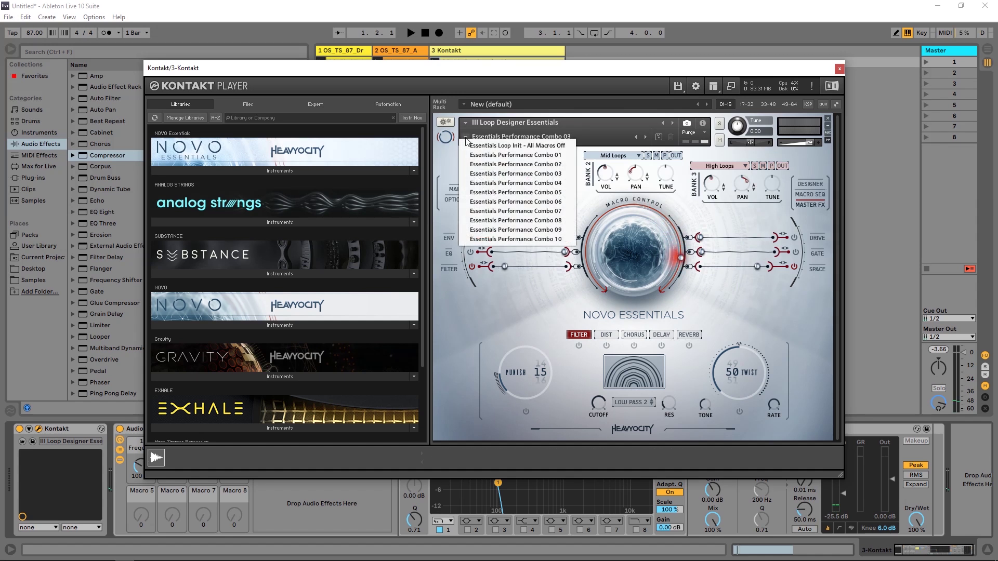
pyautogui.click(498, 211)
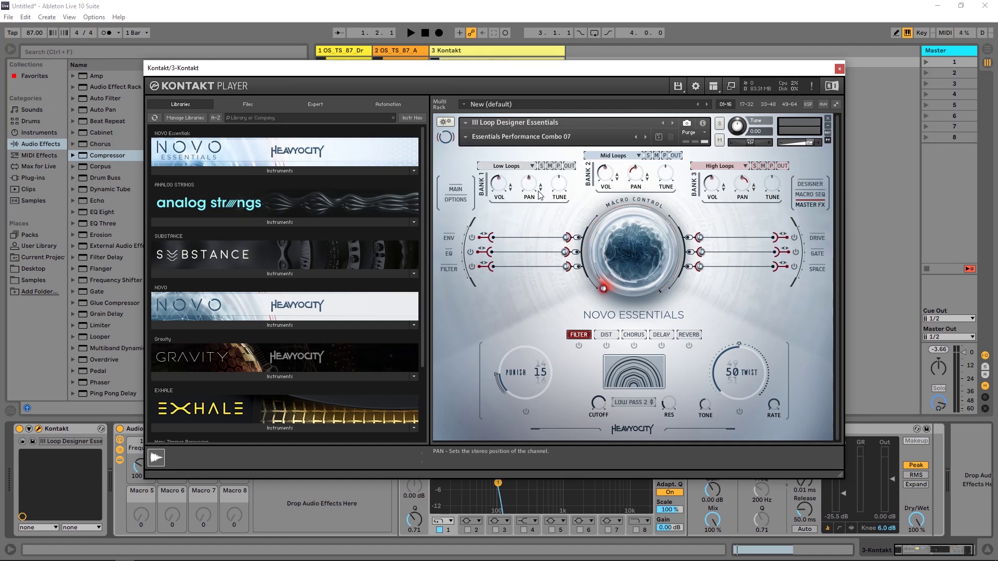
pyautogui.press('space')
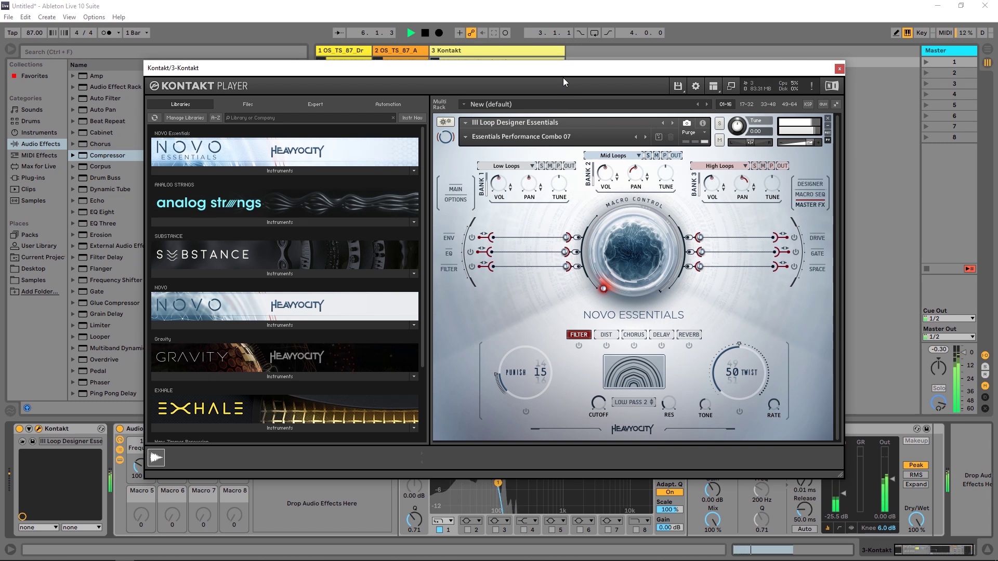
pyautogui.press('space')
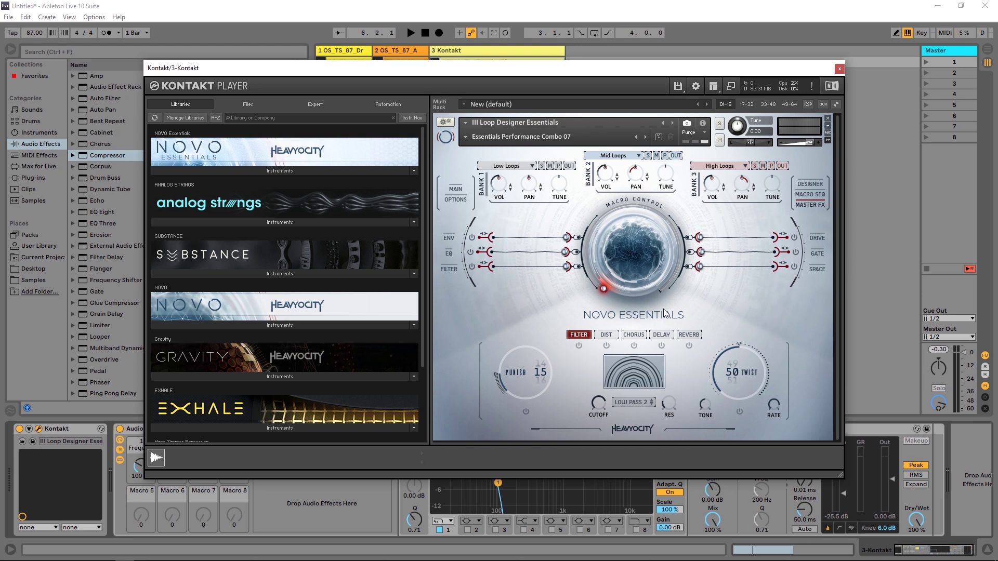
# Step: In the Kontakt clip, nudge the long C0 note to C#0 and D0 during playback, then return it to C0
pyautogui.click(839, 69)
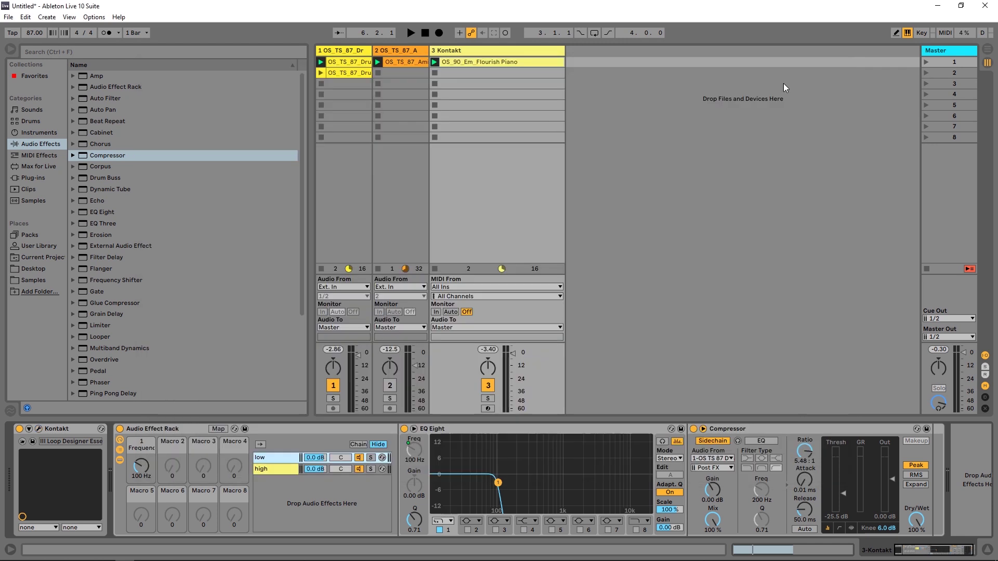
pyautogui.click(505, 62)
pyautogui.click(348, 473)
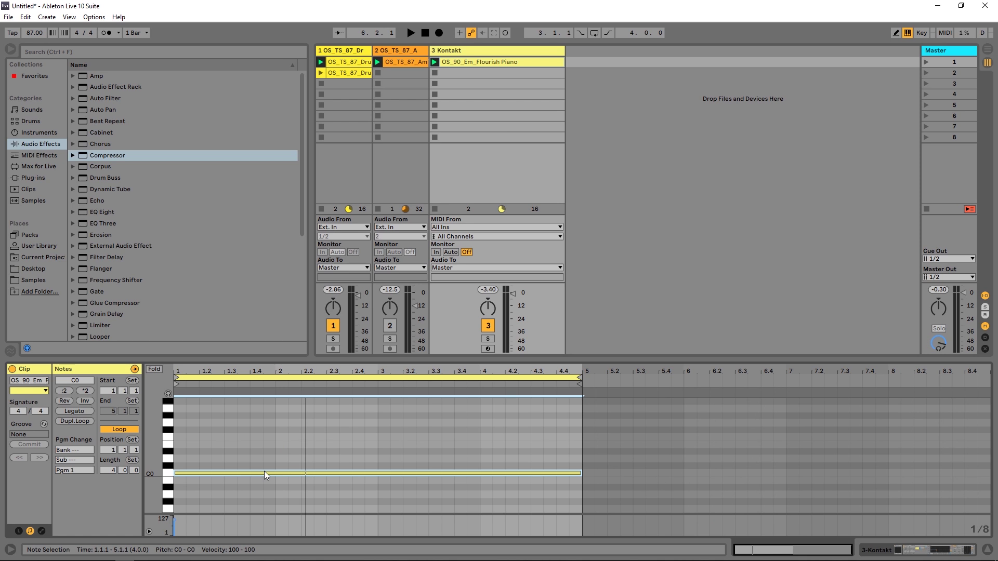
pyautogui.press('Up')
pyautogui.press('space')
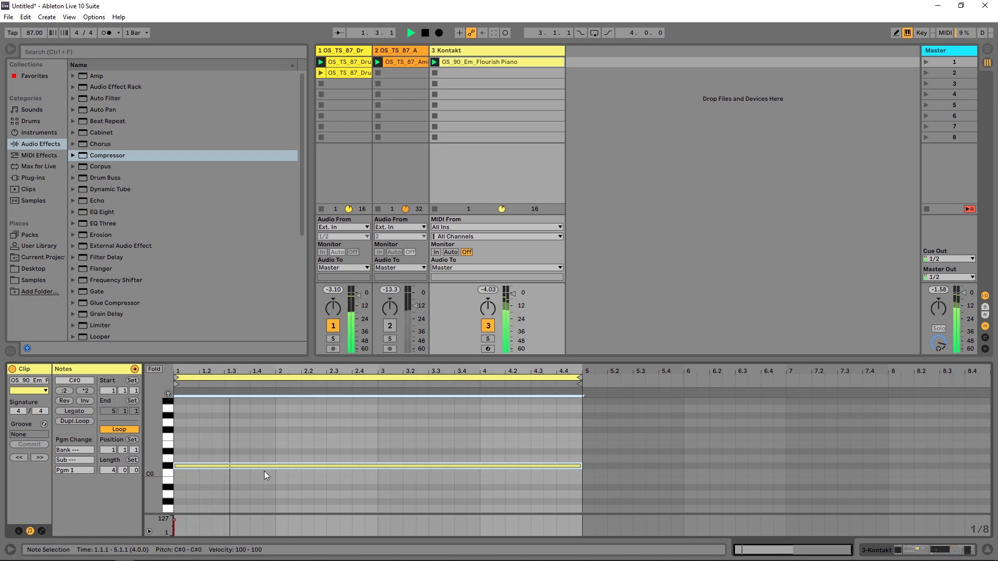
pyautogui.press('Up')
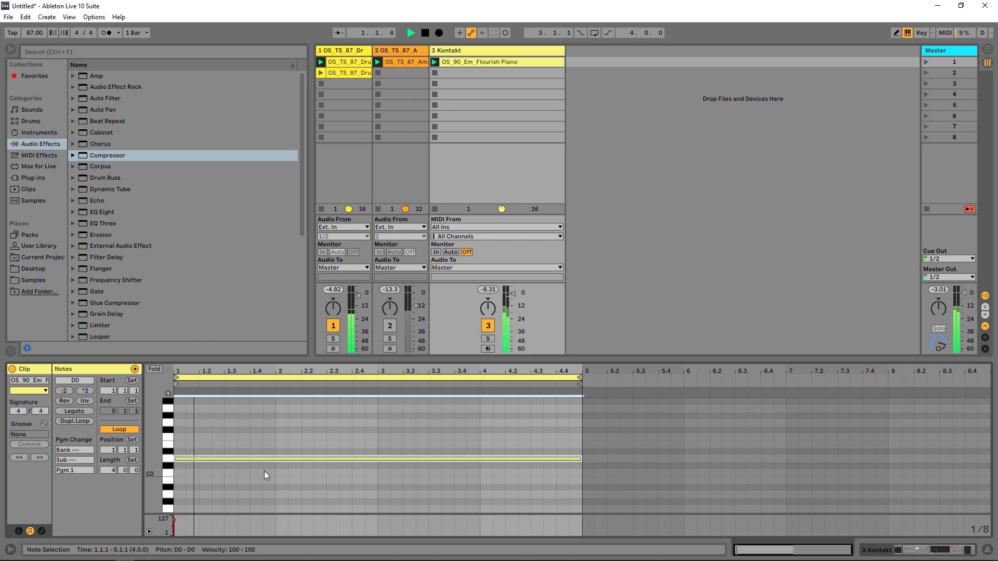
pyautogui.press('Down')
pyautogui.press('Down')
pyautogui.press('space')
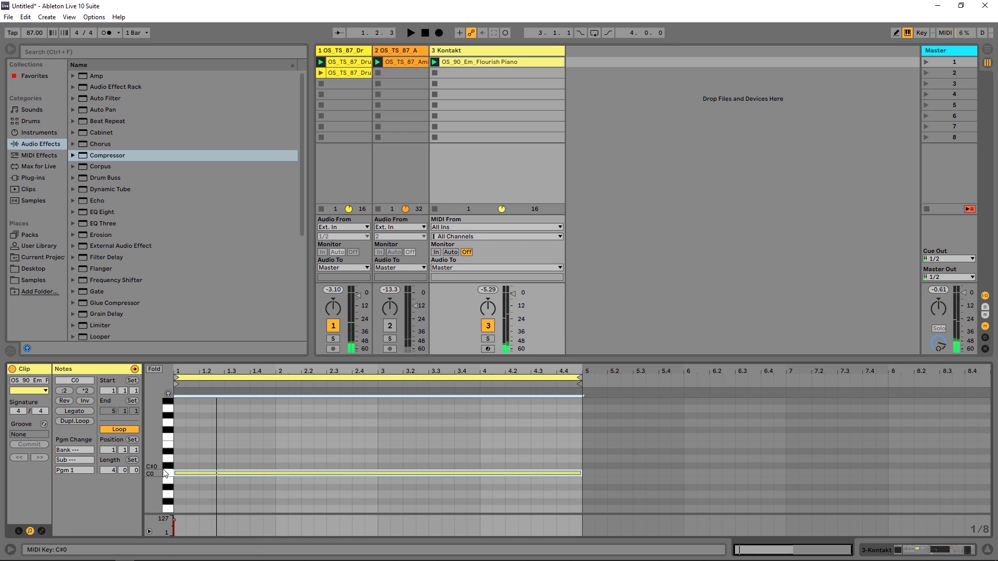
# Step: Move the note up an octave, then step it down through F#1, F1, E1 and D#1 while playing
pyautogui.hotkey('shift', 'Up')
pyautogui.moveTo(205, 464); pyautogui.dragTo(210, 425)
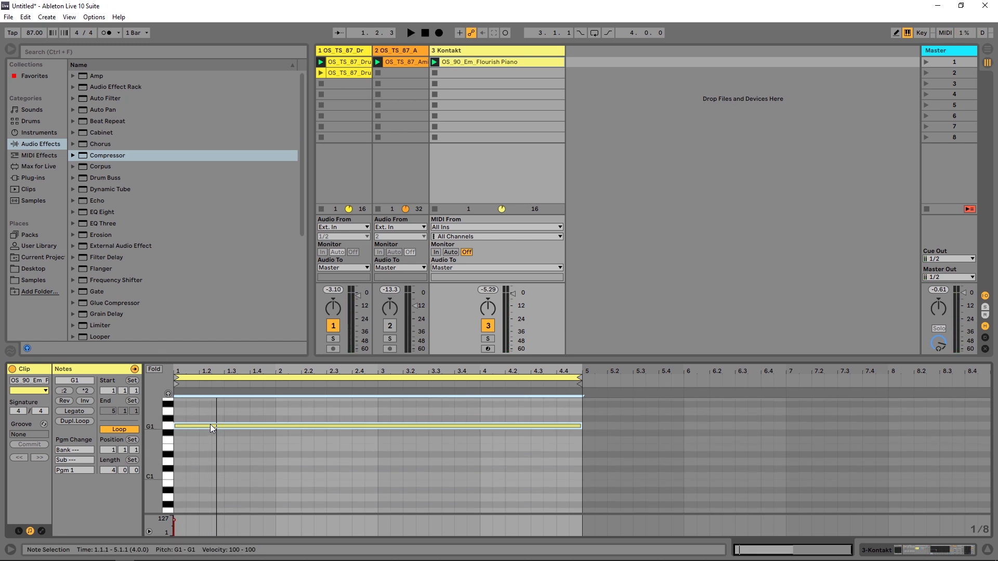
pyautogui.press('Down')
pyautogui.press('space')
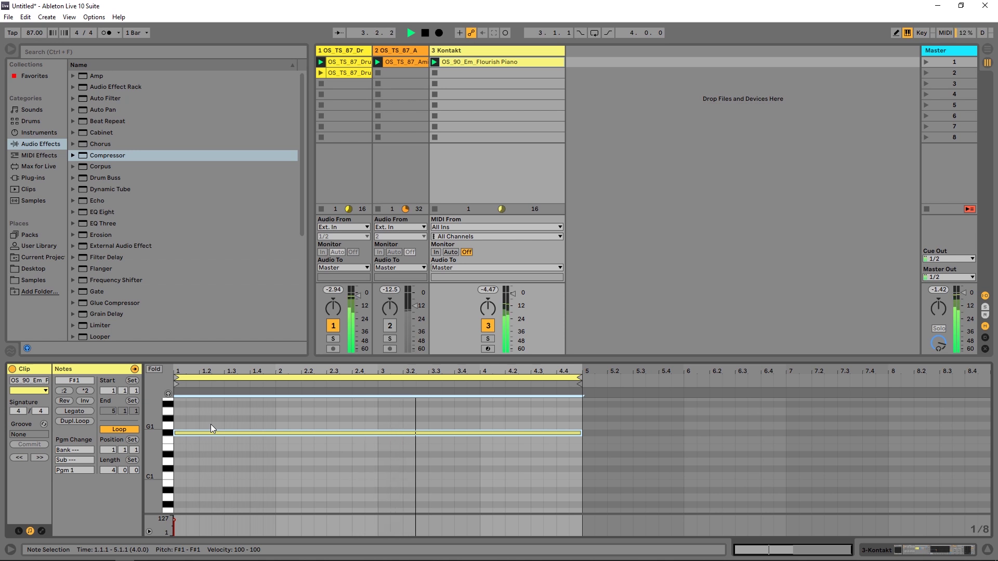
pyautogui.press('Down')
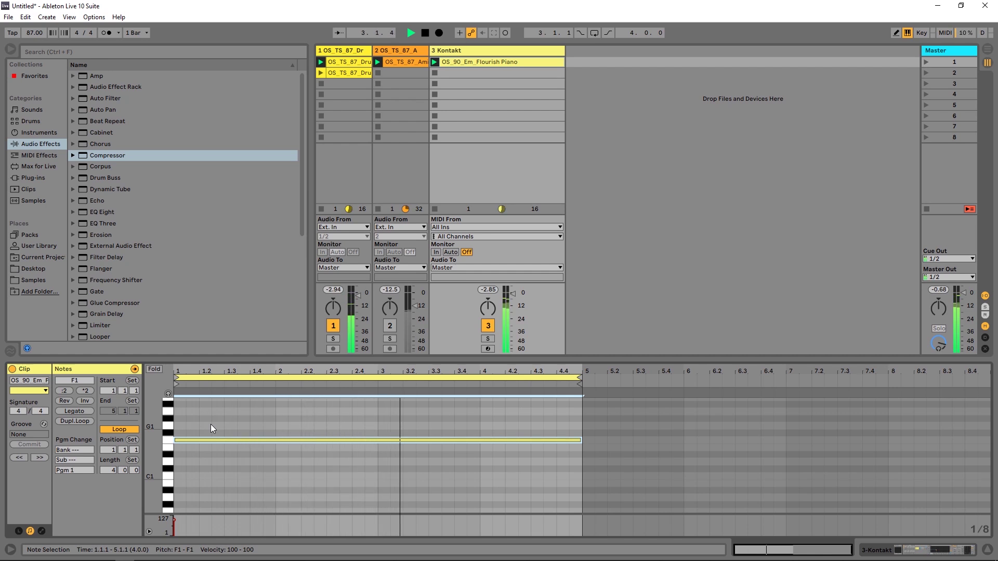
pyautogui.press('Down')
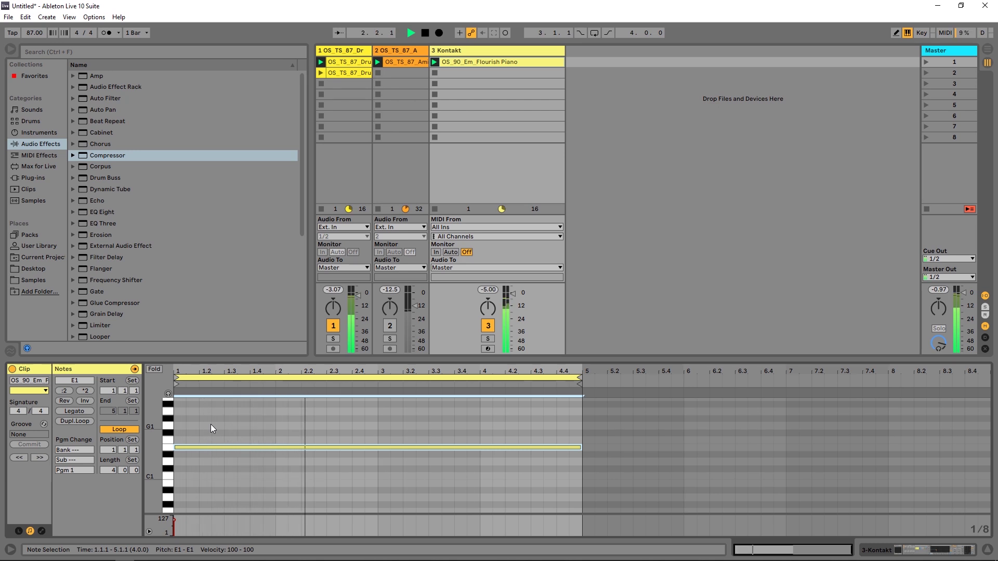
pyautogui.press('Down')
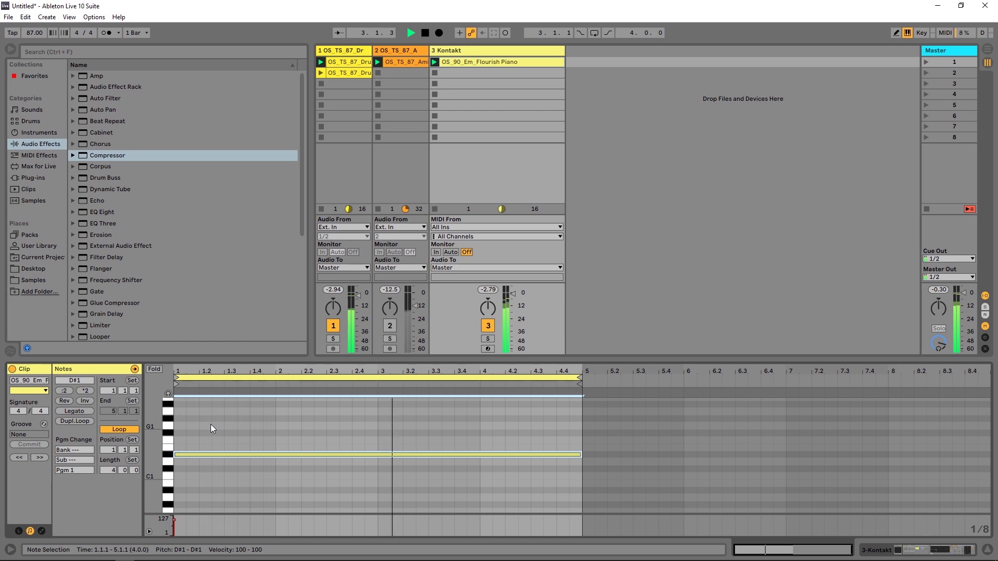
# Step: Lower the note further to D1 and then C#1, replaying the clip to hear each pitch
pyautogui.press('space')
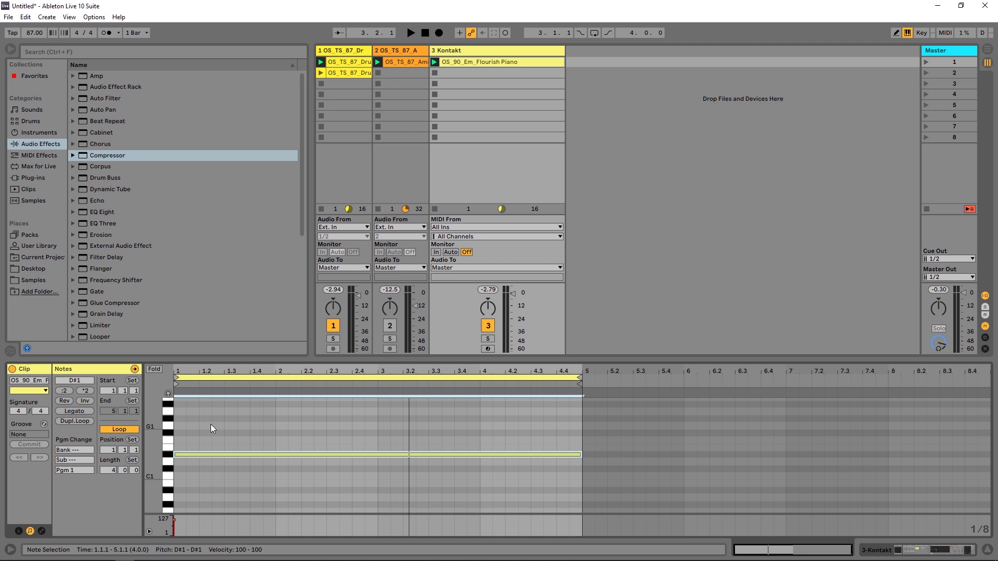
pyautogui.press('Down')
pyautogui.press('space')
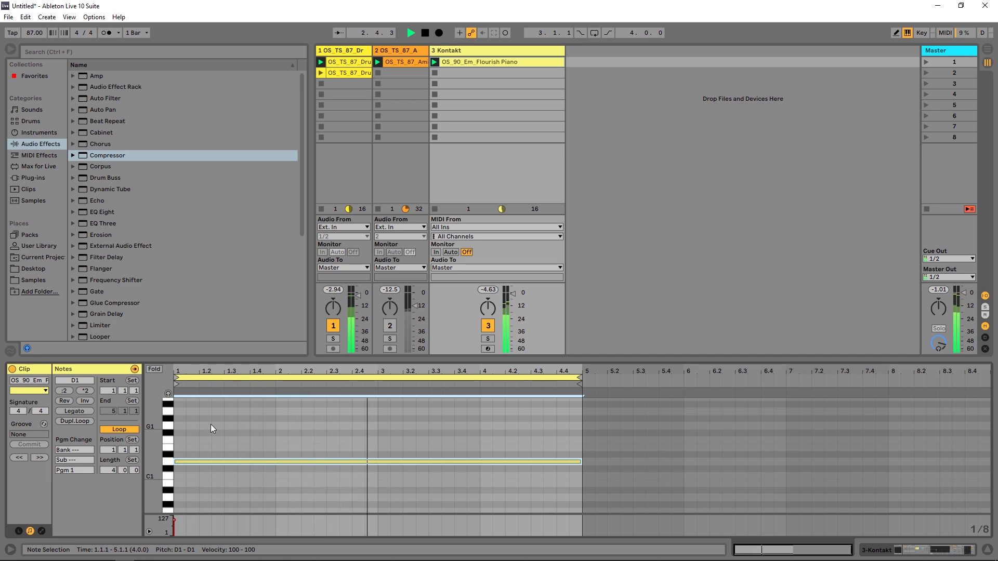
pyautogui.press('space')
pyautogui.press('Down')
pyautogui.press('space')
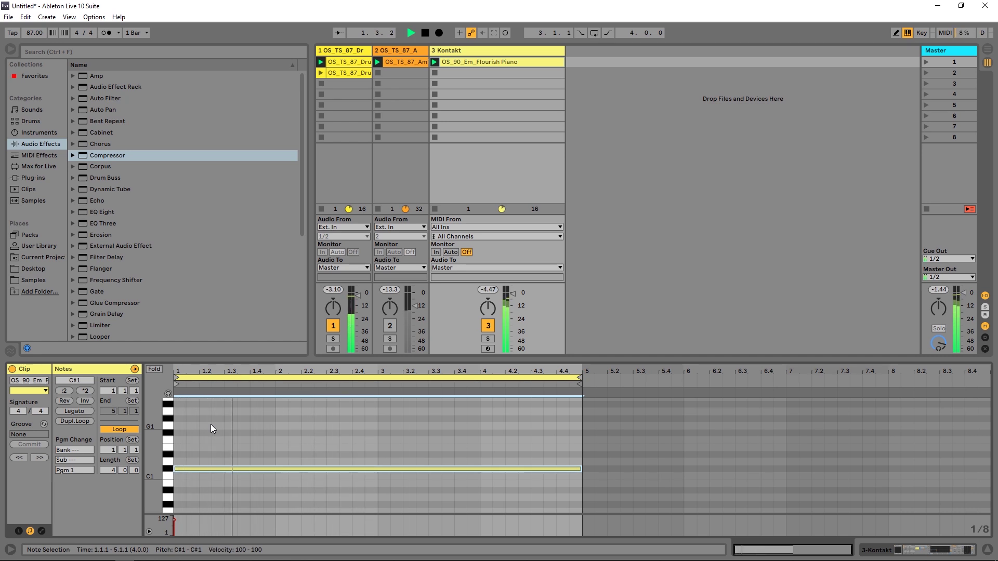